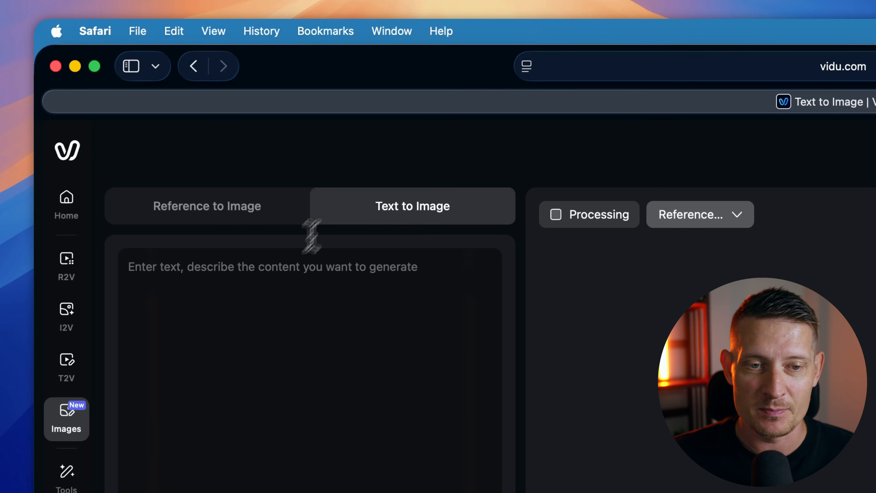
# - Enter the prompt "female fitness influencer, natural lighting, confident expression, instagram style, realistic skin texture, 25 years old, close up portrait" with the Nano Banana 2 model
pyautogui.write('female fitness influencer, natural lighting, confident expression, instagram style, realistic skin texture, 25 years old, close up portrait')
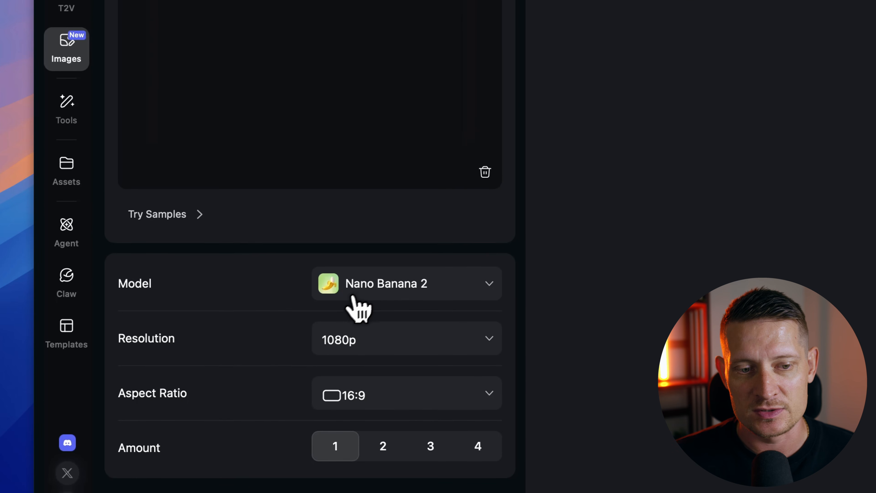
pyautogui.click(360, 290)
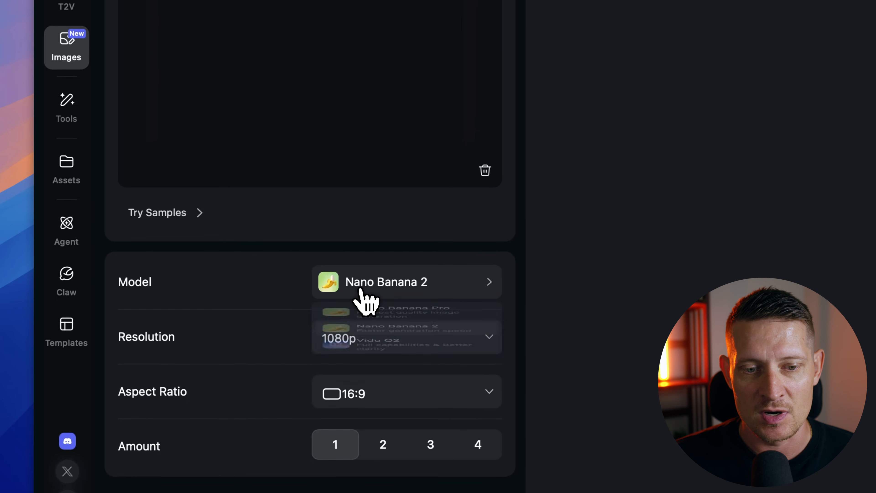
pyautogui.click(400, 393)
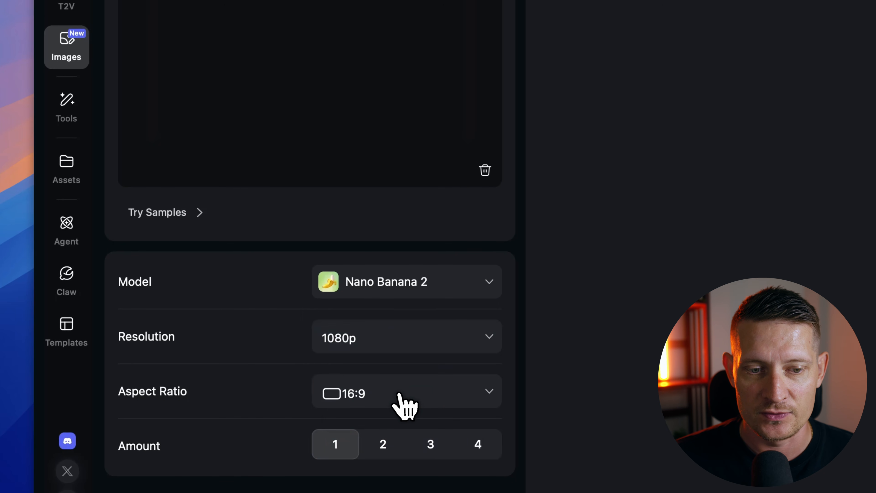
# - Set the resolution to 4K, the aspect ratio to 1:1 and the amount to 4, and generate the images
pyautogui.click(319, 336)
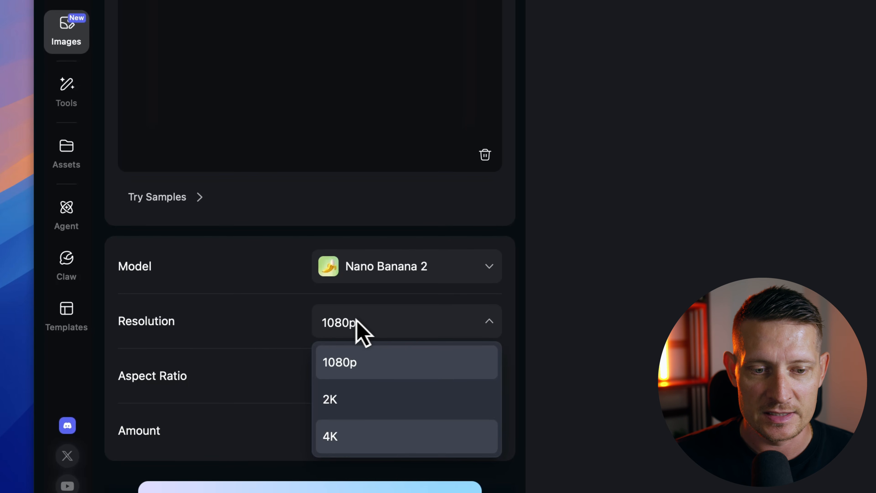
pyautogui.click(353, 448)
pyautogui.click(340, 377)
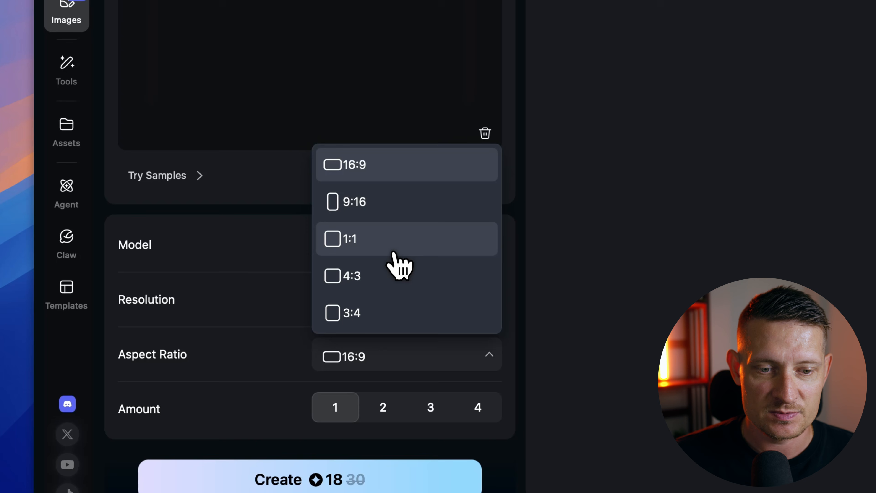
pyautogui.click(385, 249)
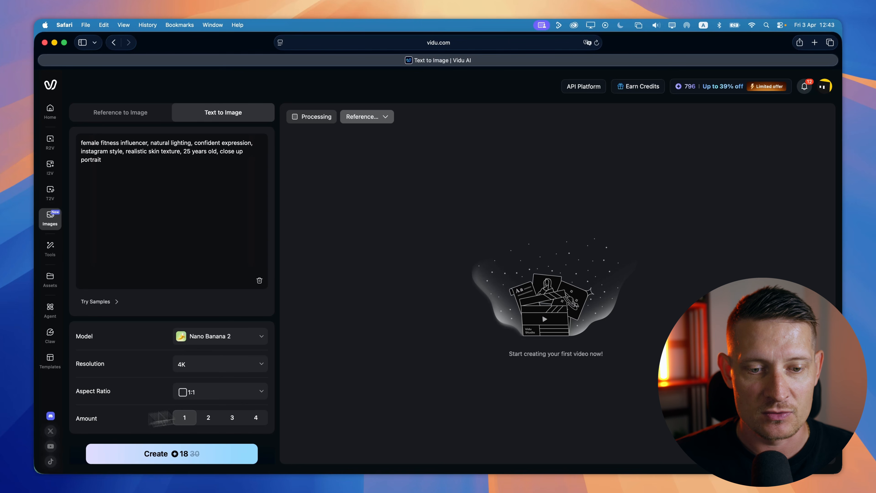
pyautogui.click(258, 419)
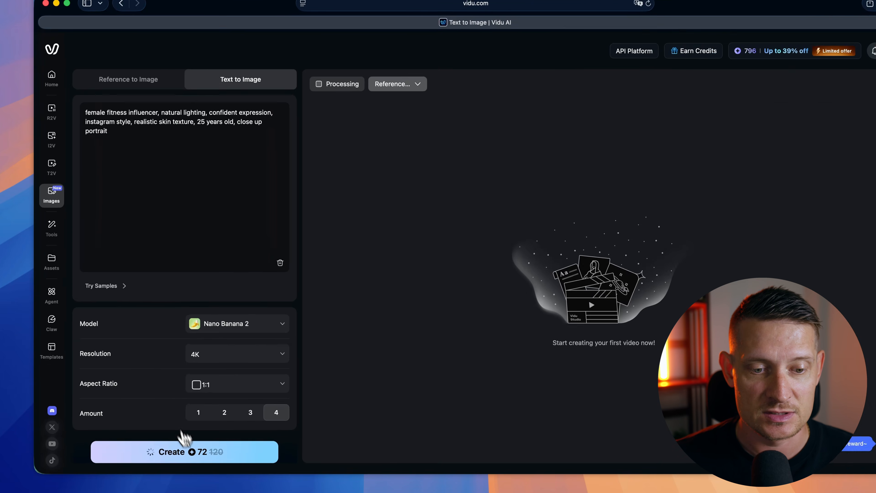
pyautogui.click(173, 453)
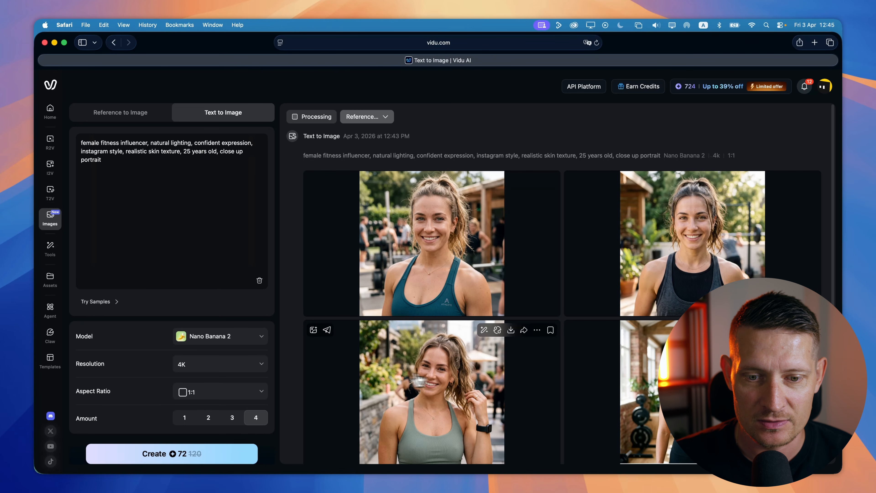
# - Open the outdoor portrait with the sage-green top and add its saved PNG from Downloads as the reference image for Reference to Image
pyautogui.click(441, 379)
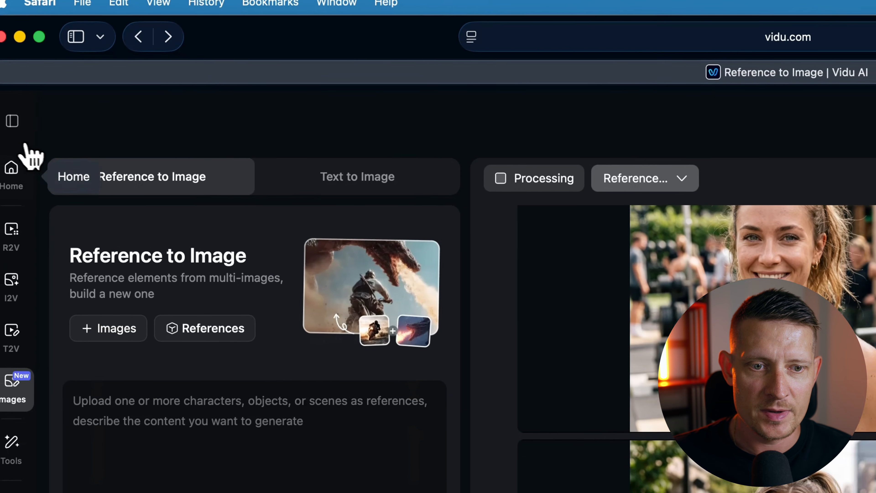
pyautogui.click(123, 332)
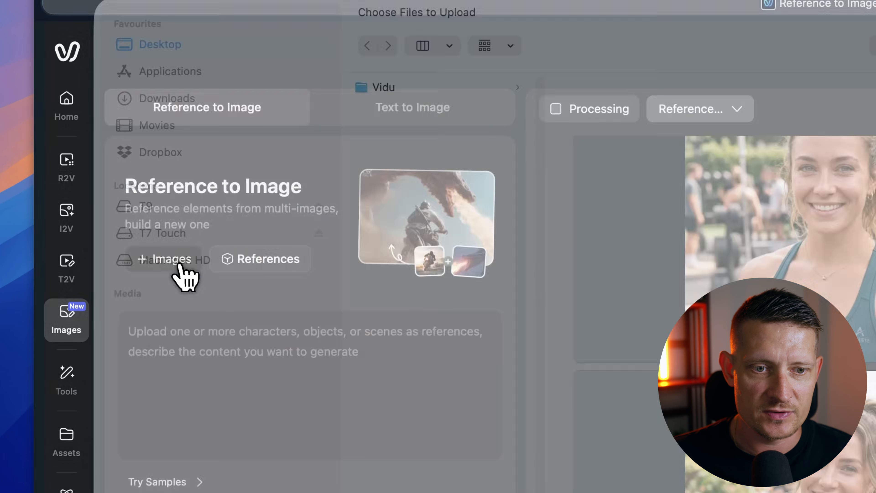
pyautogui.click(183, 118)
pyautogui.click(413, 127)
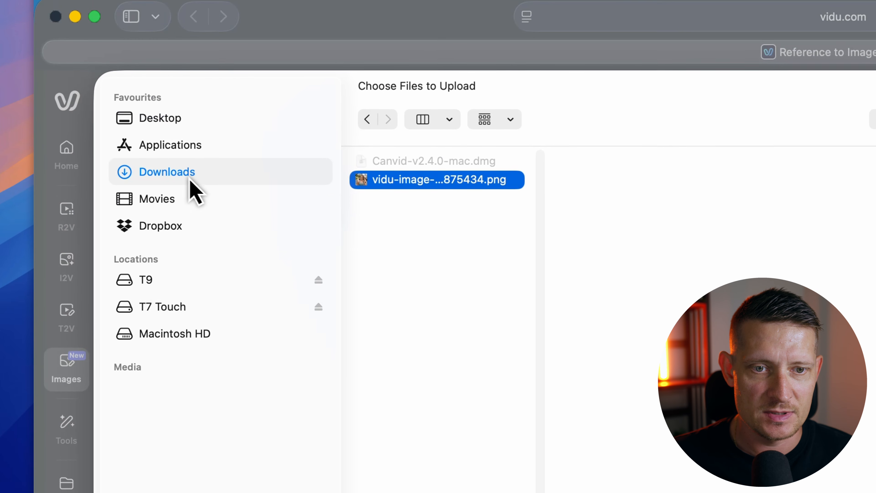
pyautogui.doubleClick(433, 181)
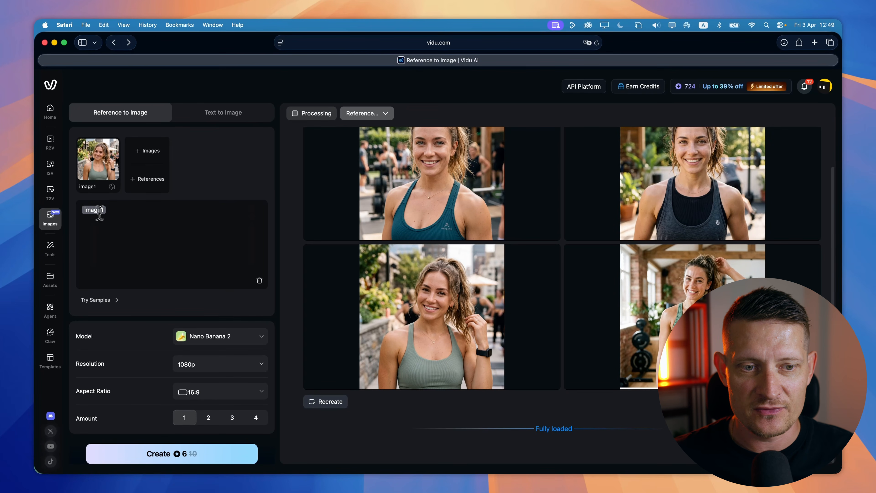
# - Generate two 4K 9:16 images of the same person in black leggings and sports bra, standing confidently with hands on hips in a gym
pyautogui.write('same person as reference image, identical face and identity, consistent facial structure, realistic skin texture, wearing a modern fitness outfit, black leggings and sports bra, standing confidently, hands on hips, gym background, soft natural lighting, photorealistic, high detail, instagram style, 4k, no face distortion, no identity change, no different person')
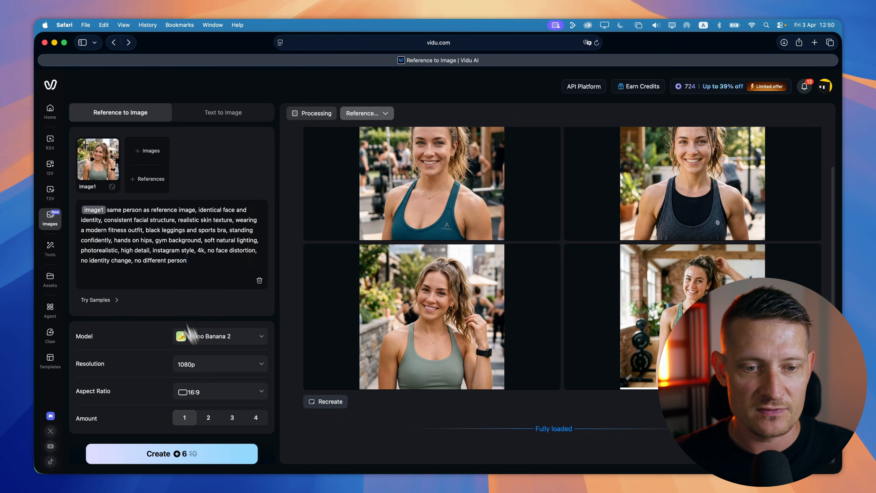
pyautogui.click(186, 365)
pyautogui.click(192, 427)
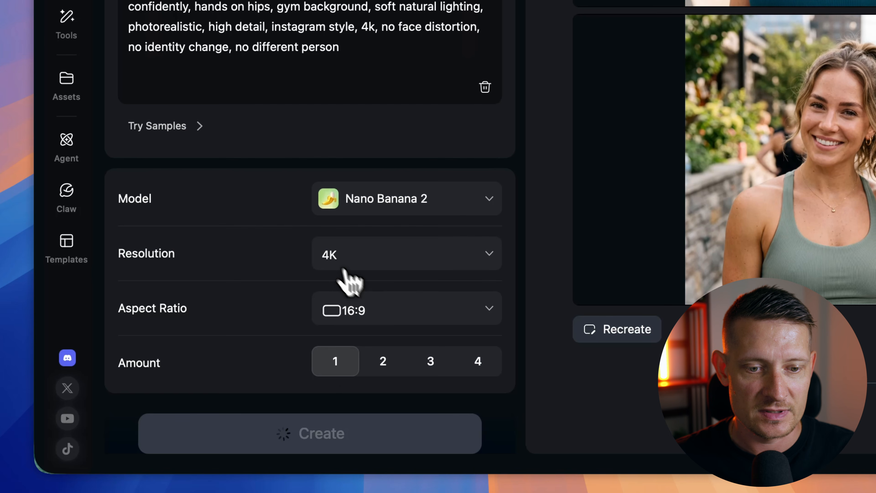
pyautogui.click(268, 304)
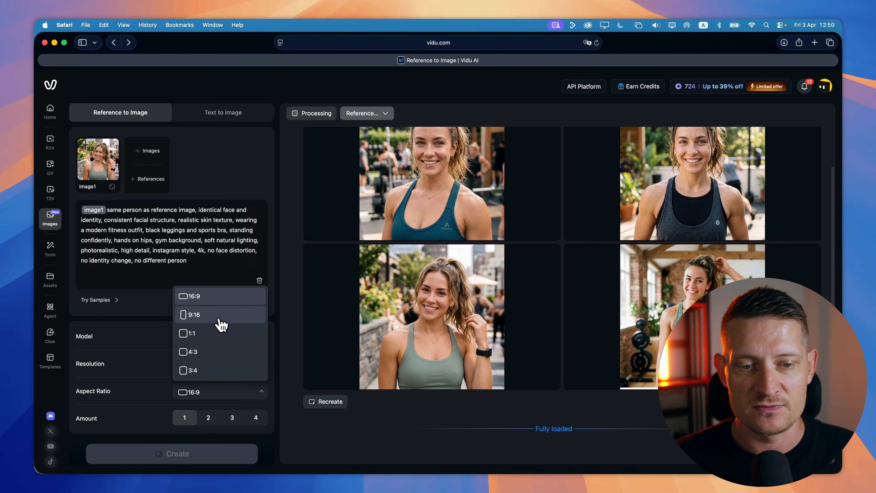
pyautogui.click(221, 324)
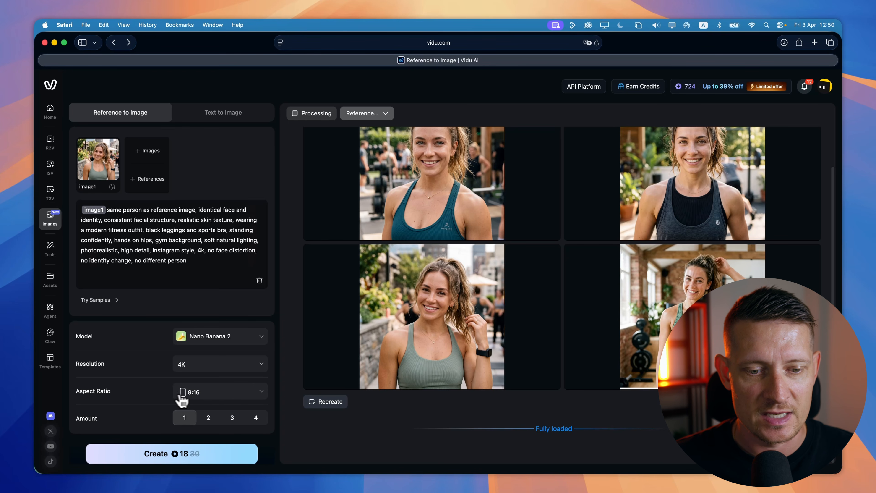
pyautogui.click(208, 418)
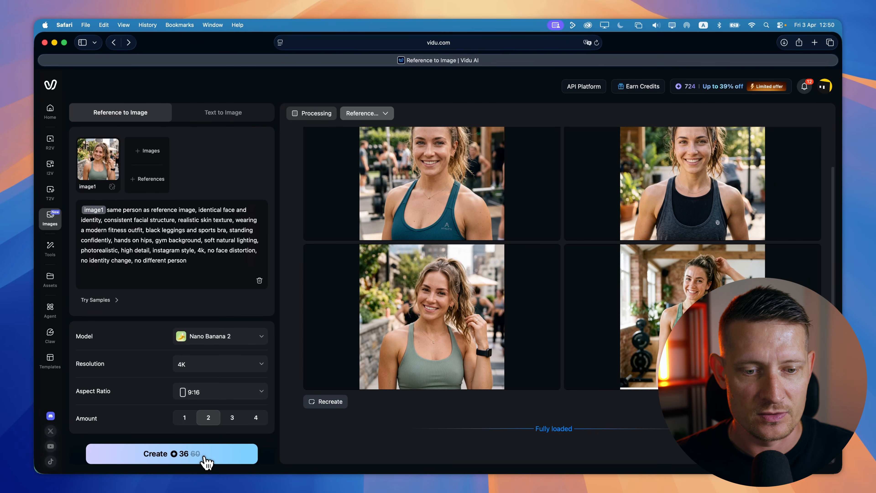
pyautogui.click(206, 460)
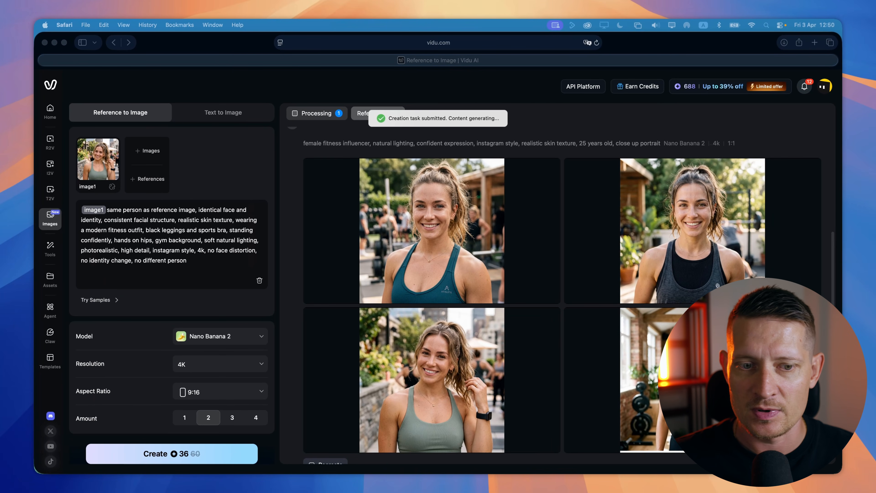
# - Replace the prompt with the same person in an oversized hoodie and sneakers, walking a city street with a coffee cup, and generate the images
pyautogui.moveTo(189, 261); pyautogui.dragTo(107, 210)
pyautogui.write('same person as reference image, maintain identical face and identity, casual outfit, oversized hoodie and sneakers, holding a coffee cup, walking in a city street, candid pose, natural lighting, instagram influencer style, photorealistic, shallow depth of field, 4k, no face distortion, no identity change, no different person')
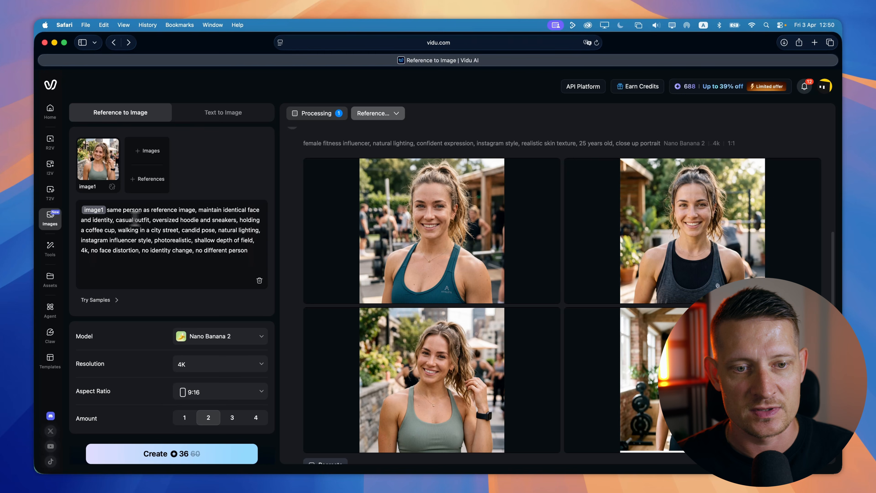
pyautogui.click(238, 220)
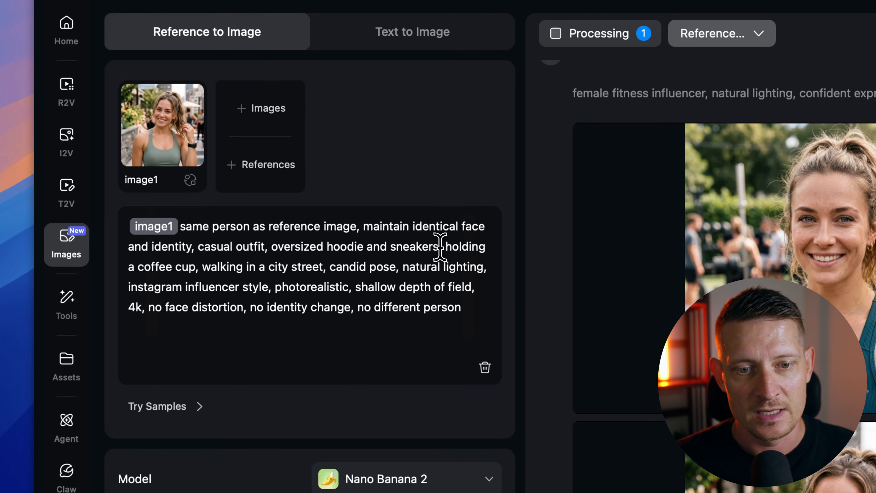
pyautogui.click(227, 266)
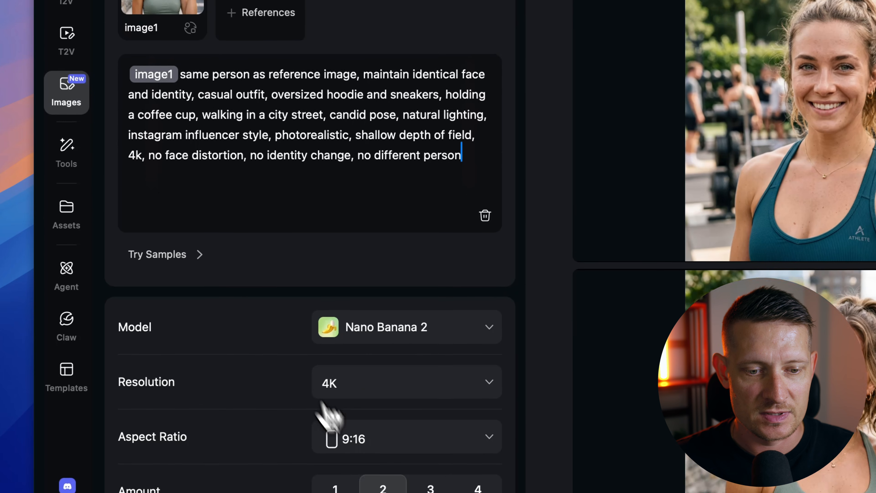
pyautogui.click(326, 470)
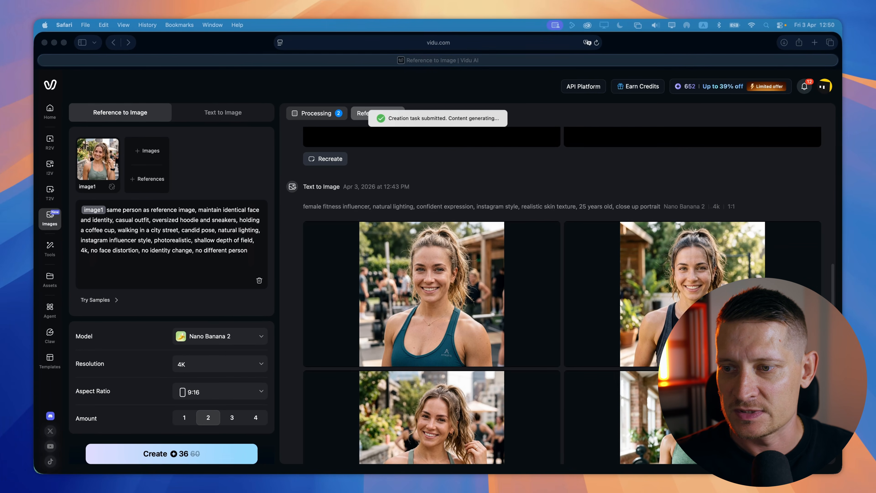
# - Replace the prompt with a frontal, slightly smiling shot of the same person on a neutral background with studio lighting, and generate the images
pyautogui.moveTo(120, 220); pyautogui.dragTo(258, 258)
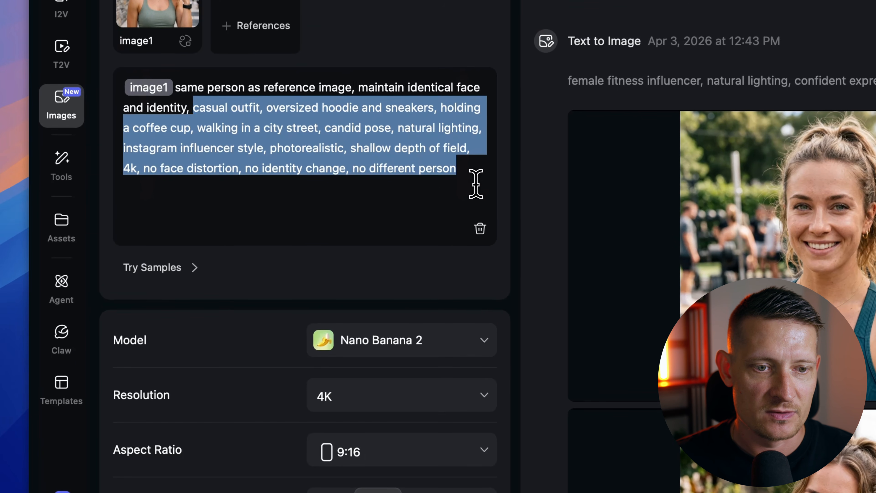
pyautogui.press('super+a')
pyautogui.write('same person as reference image, identical face, consistent identity, frontal angle, looking directly at camera, neutral background, slight smile, relaxed posture, studio lighting, clean composition, photorealistic, high detail, 4k, no face distortion, no identity change, no different person')
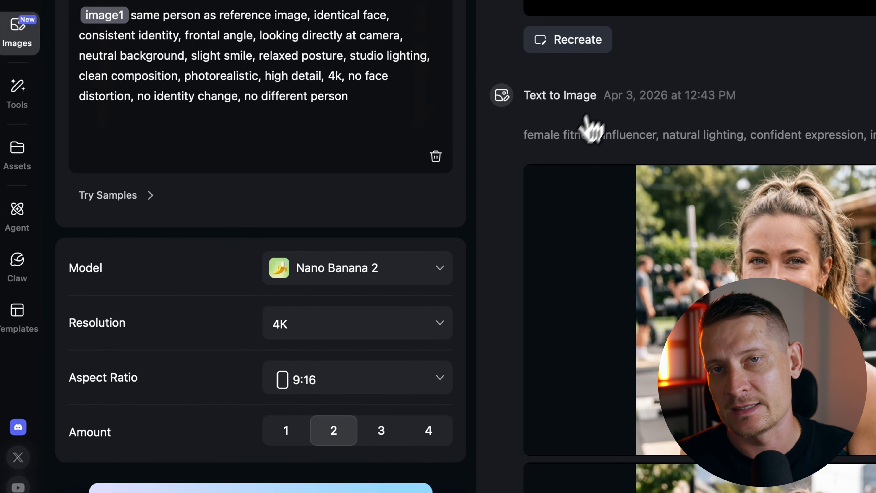
# - Review the generated sets and download the first frontal studio portrait without watermark
pyautogui.scroll(12, 581, 115)
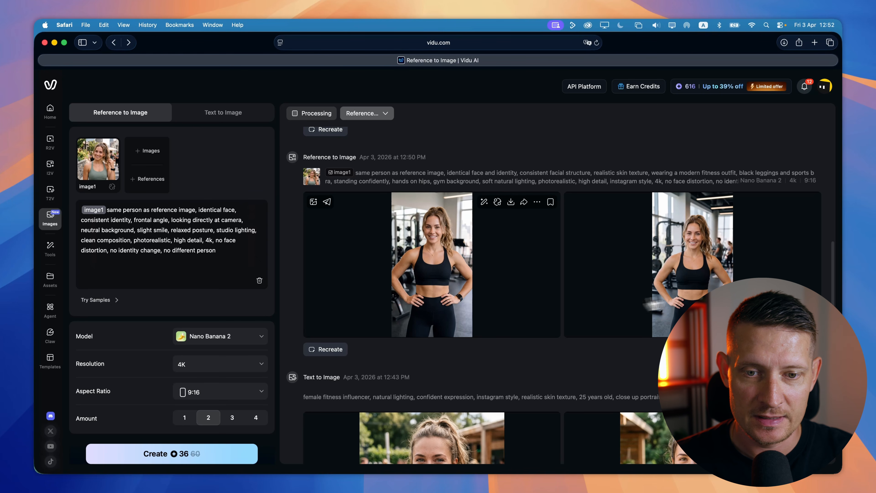
pyautogui.scroll(6, 530, 248)
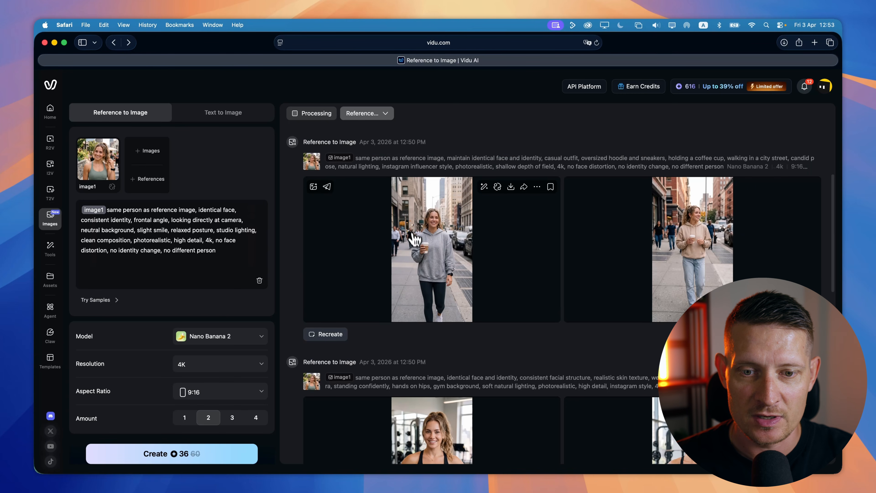
pyautogui.scroll(5, 656, 276)
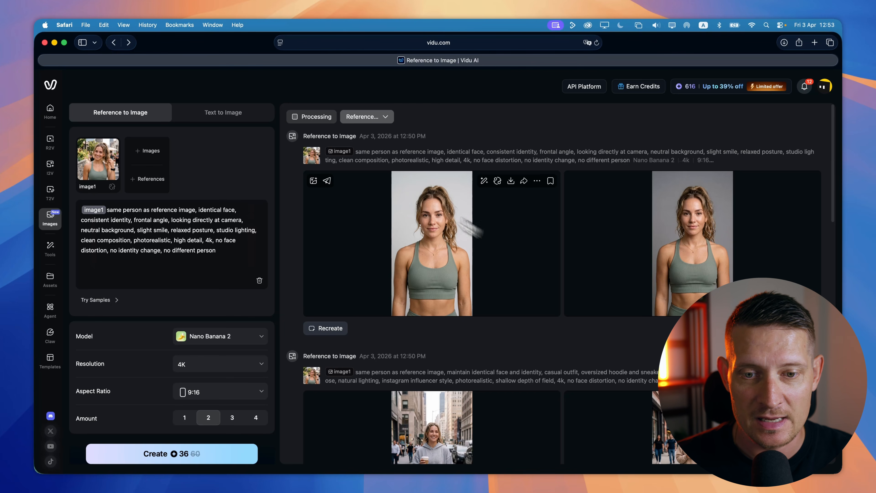
pyautogui.scroll(-10, 463, 249)
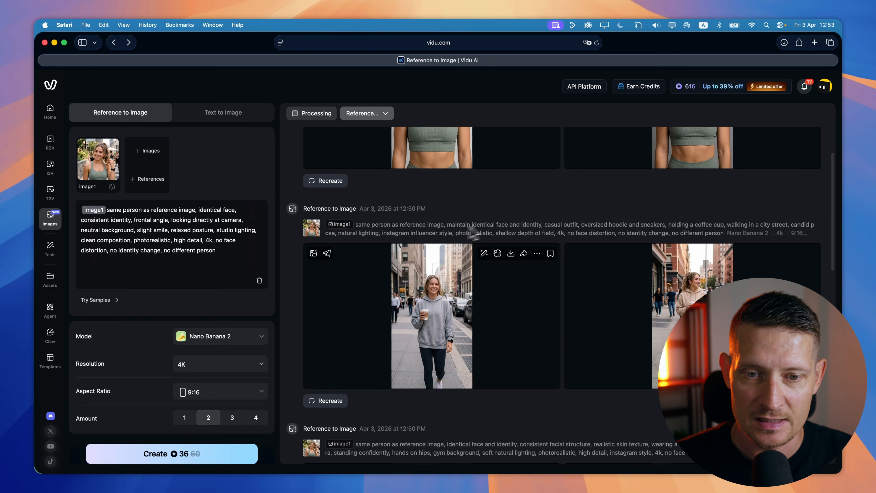
pyautogui.scroll(8, 464, 249)
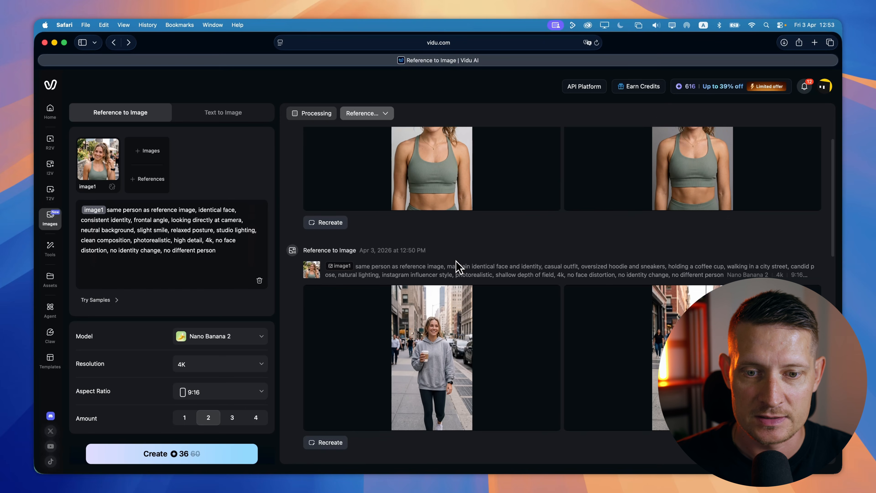
pyautogui.scroll(1, 464, 257)
pyautogui.click(433, 198)
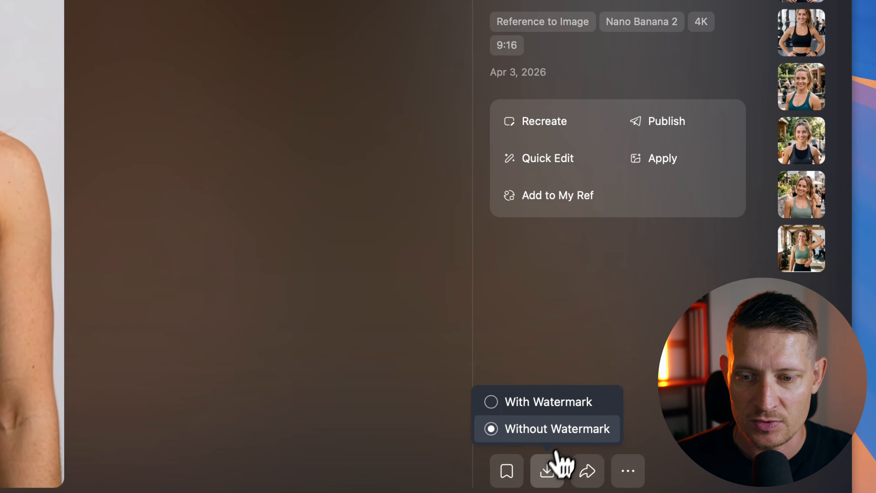
pyautogui.click(536, 389)
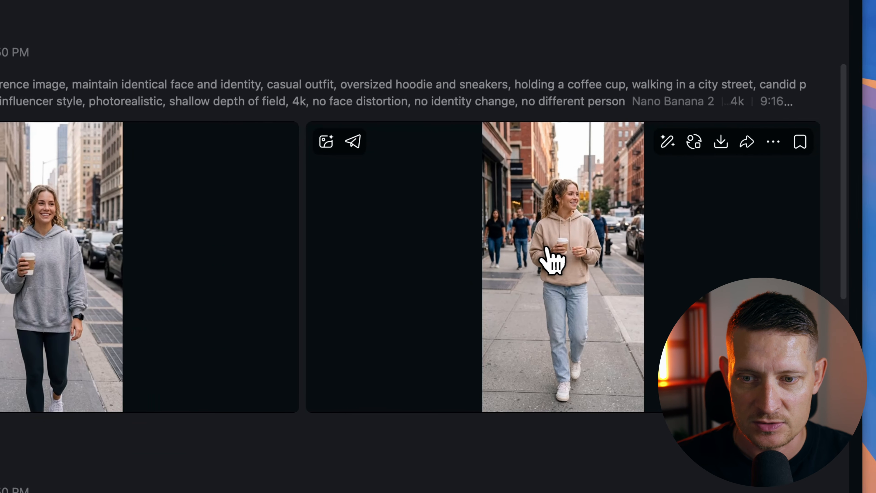
# - Download the city street image with the beige hoodie and coffee cup without watermark
pyautogui.click(546, 248)
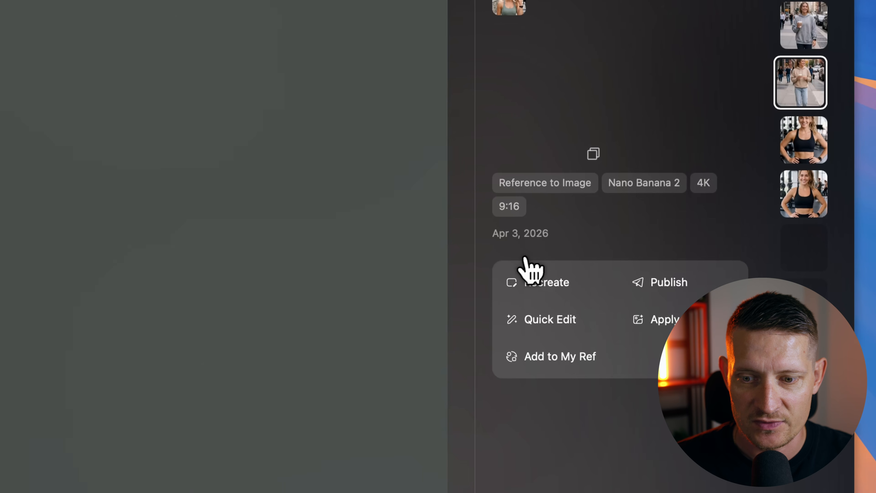
pyautogui.moveTo(534, 440)
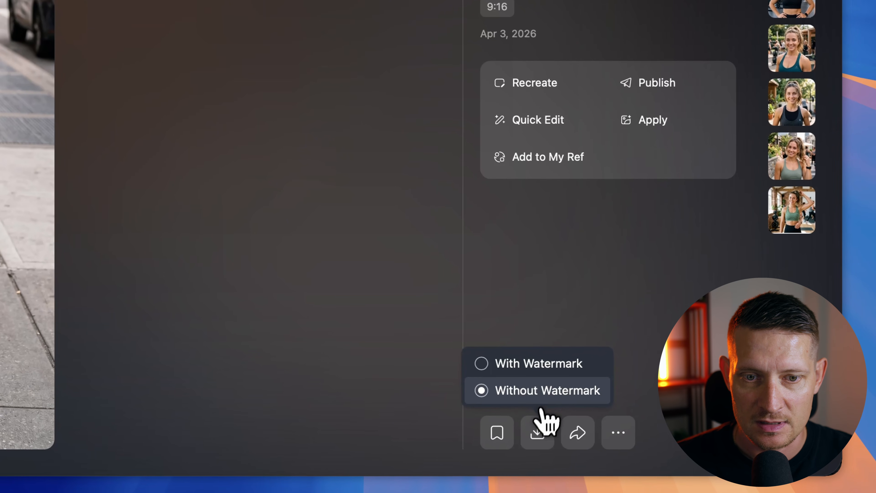
pyautogui.click(549, 401)
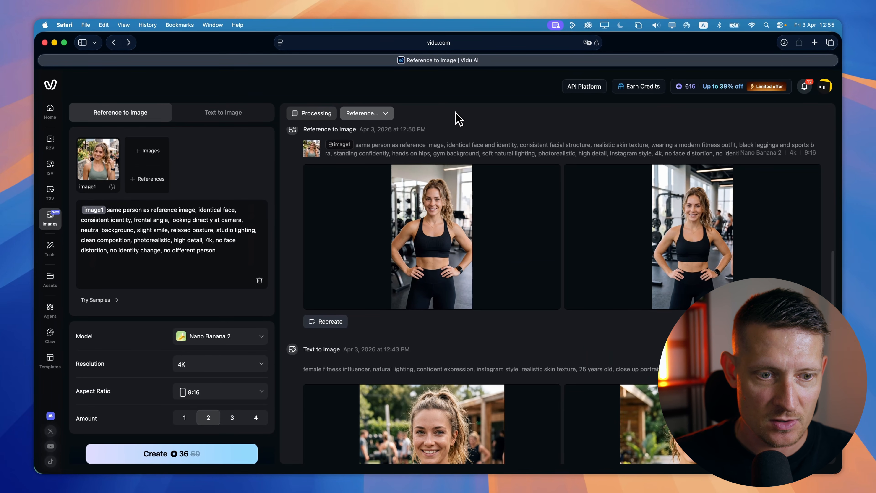
# - Start creating a new static reference in the My References section of the assets
pyautogui.click(50, 278)
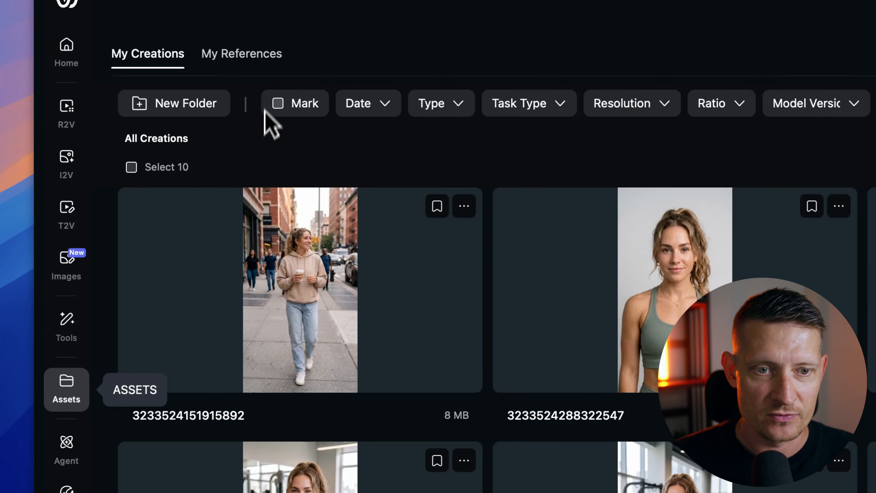
pyautogui.click(240, 52)
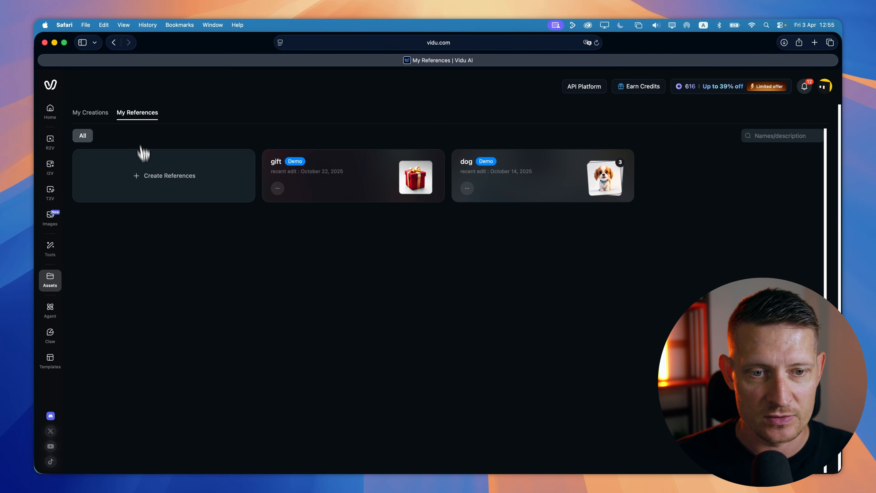
pyautogui.click(143, 153)
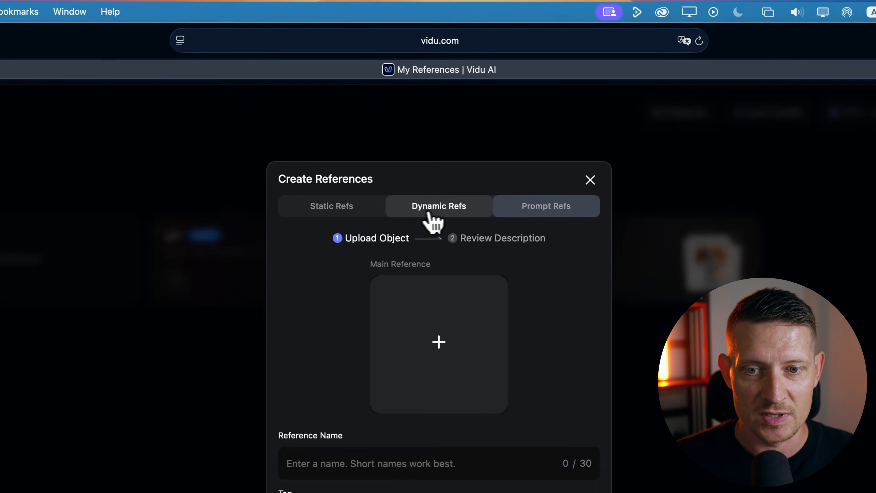
pyautogui.click(439, 145)
pyautogui.click(414, 251)
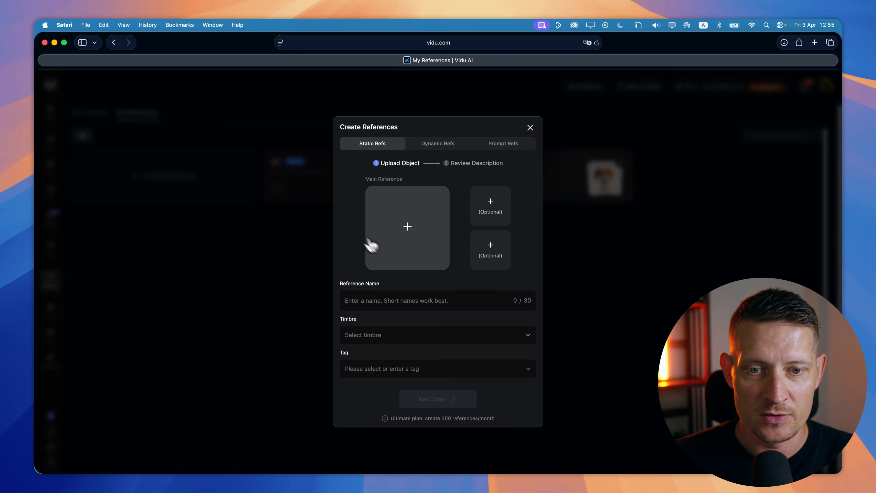
# - Upload the downloaded frontal studio portrait, the PNG ending in 8322547, as the main reference image
pyautogui.click(310, 445)
pyautogui.click(103, 83)
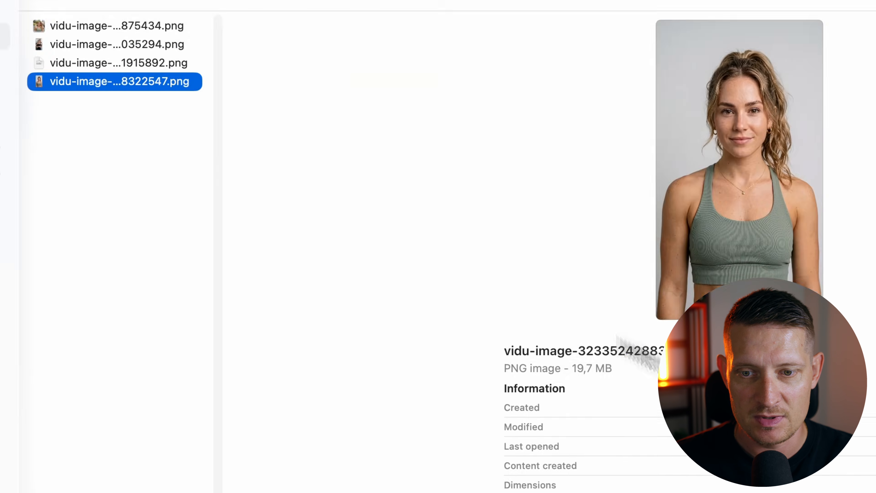
pyautogui.click(759, 428)
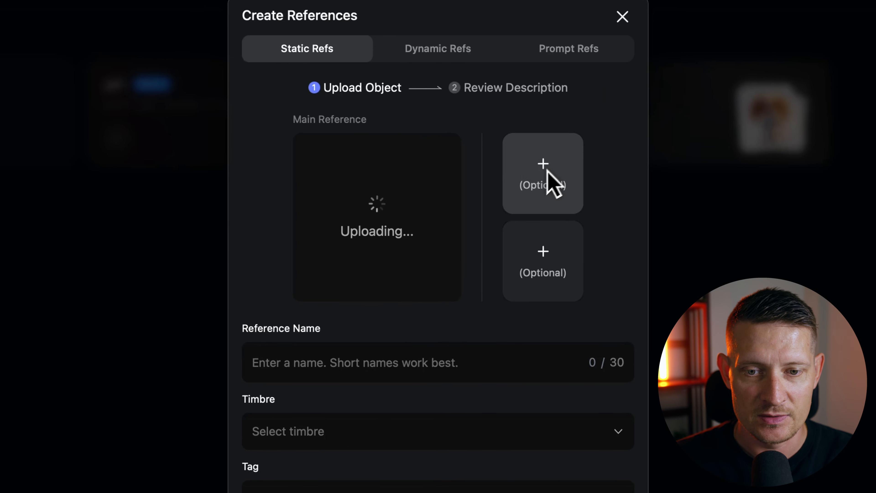
# - Add the gym image and the city street hoodie image as the two optional reference images
pyautogui.click(548, 185)
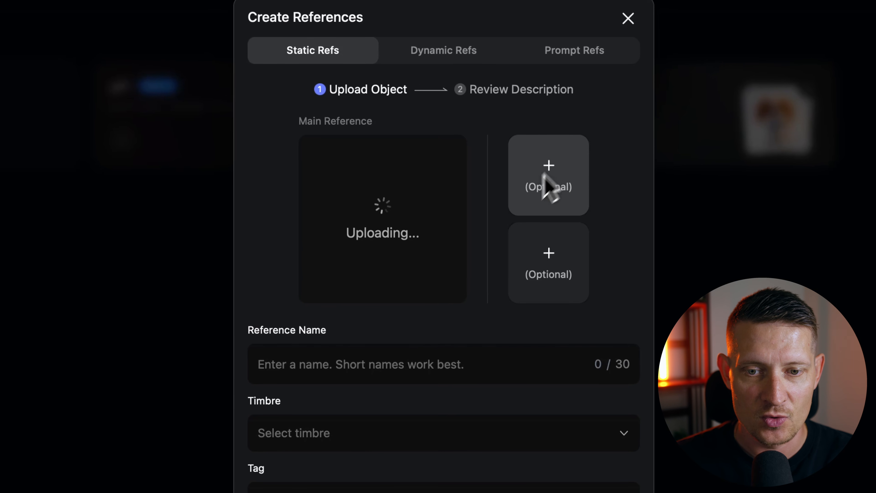
pyautogui.click(397, 215)
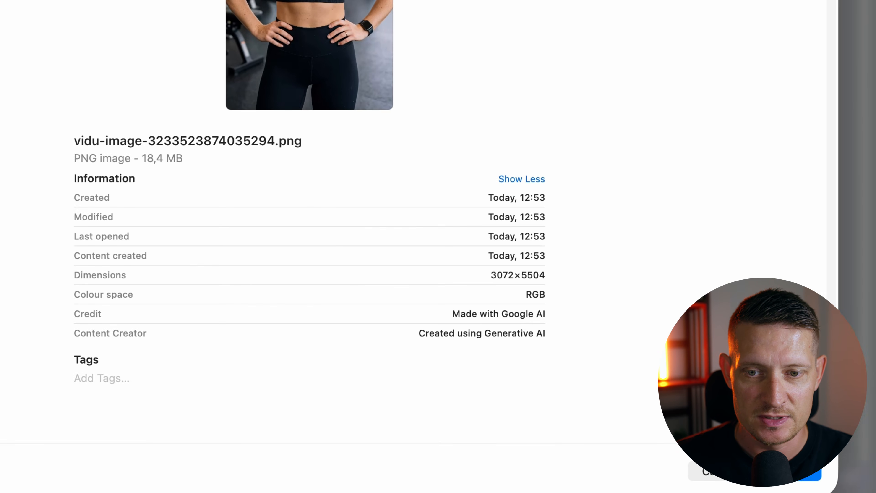
pyautogui.click(790, 471)
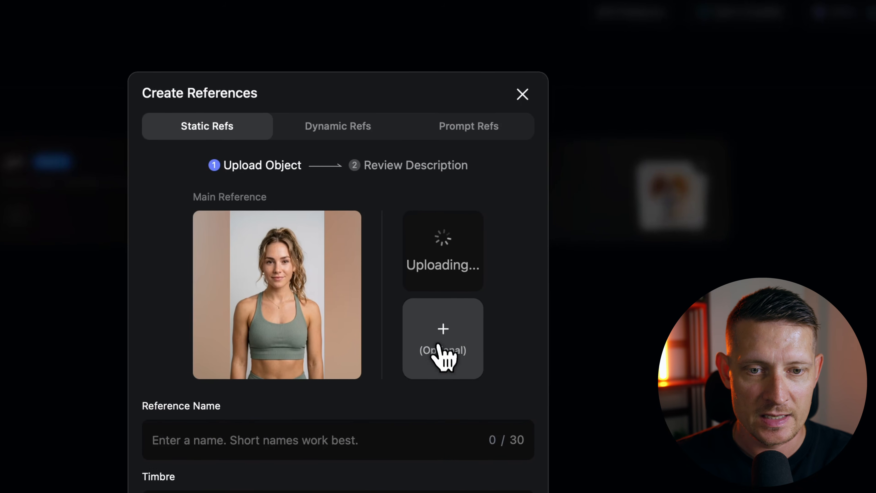
pyautogui.click(139, 41)
pyautogui.click(180, 139)
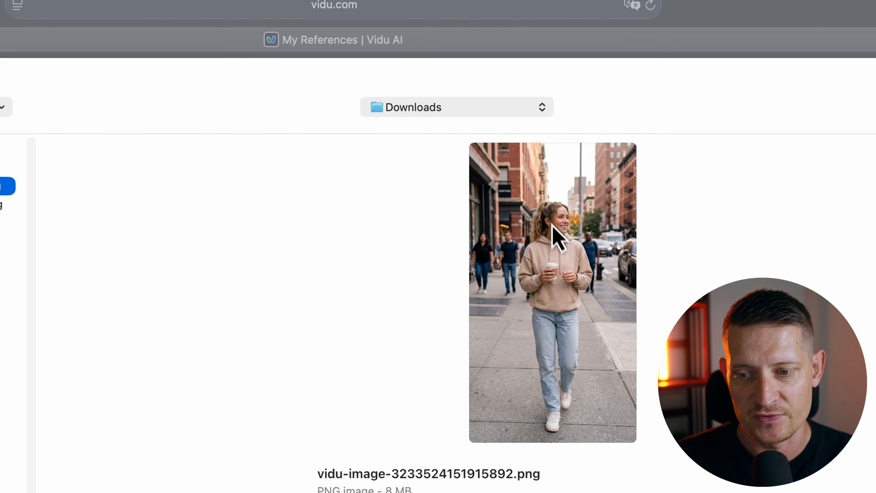
pyautogui.press('Return')
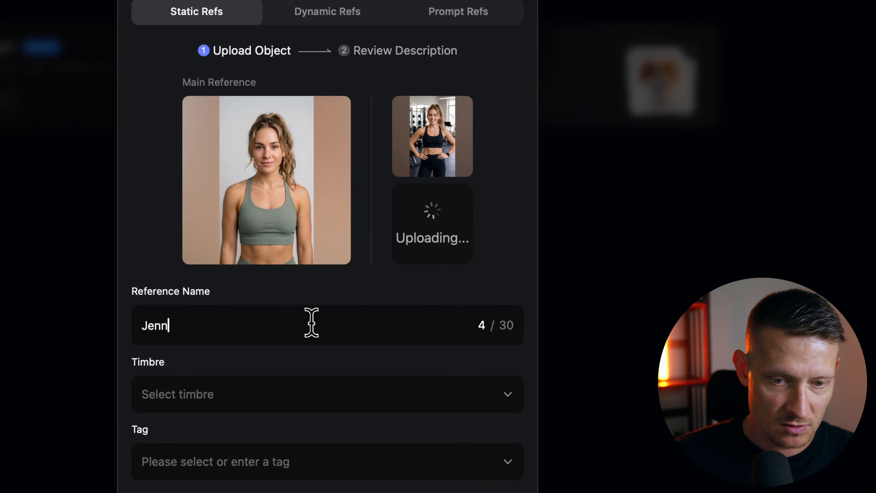
# - Enter the influencer's name as the reference name, preview the Sentimental Lady voice and select it as the timbre
pyautogui.click(304, 397)
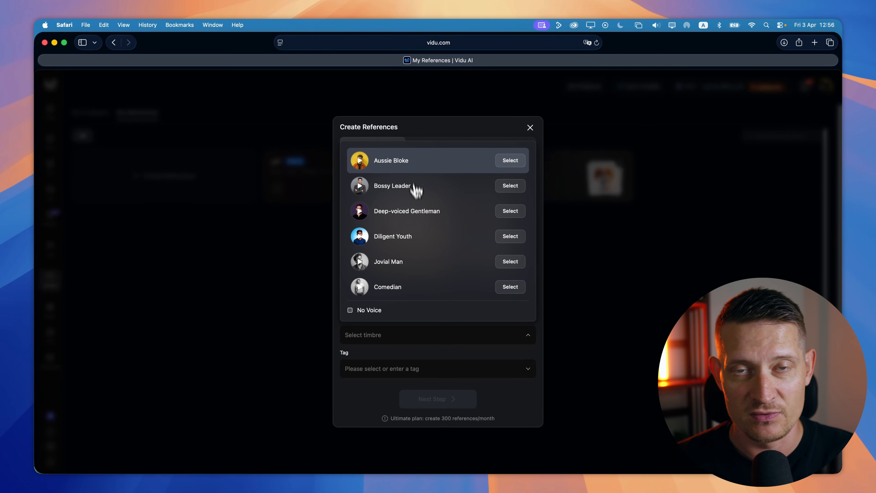
pyautogui.scroll(-5, 401, 233)
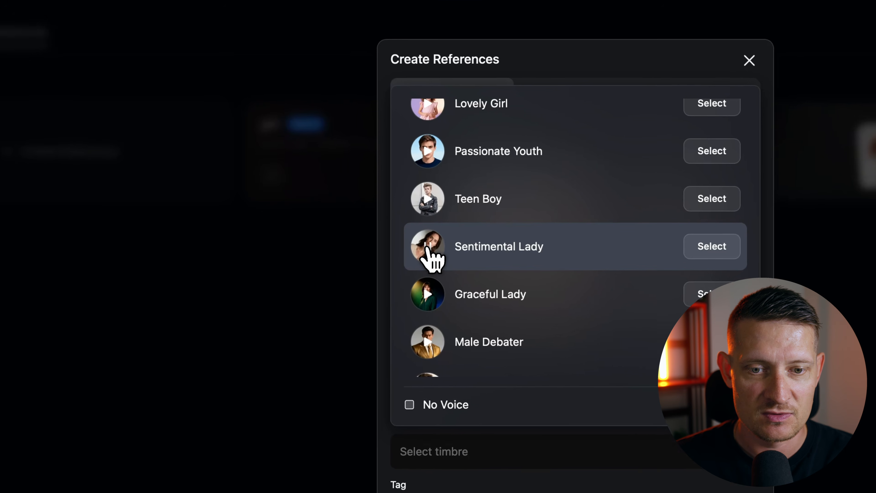
pyautogui.click(360, 226)
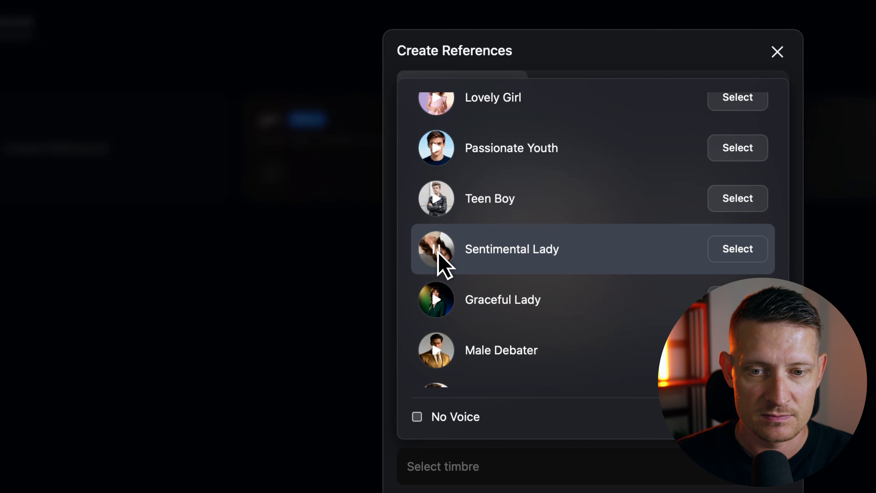
pyautogui.click(724, 249)
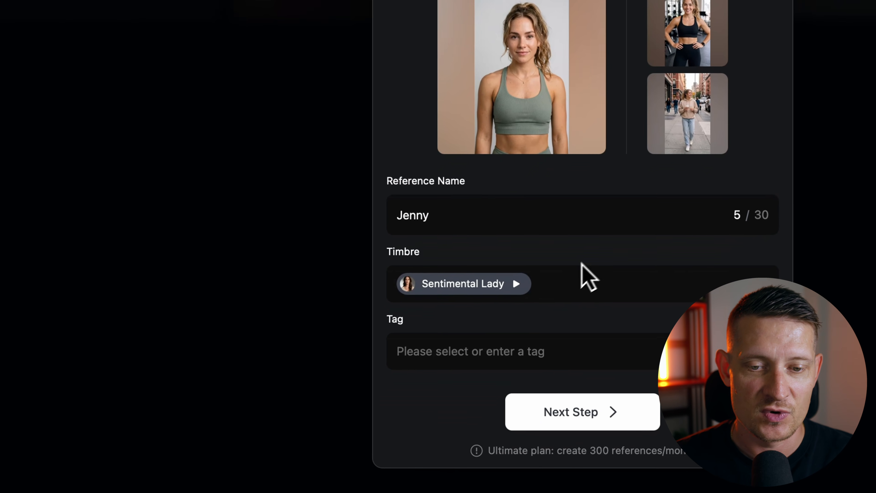
# - Leave the tag empty and create the reference with the auto-generated Realistic style and description
pyautogui.click(521, 354)
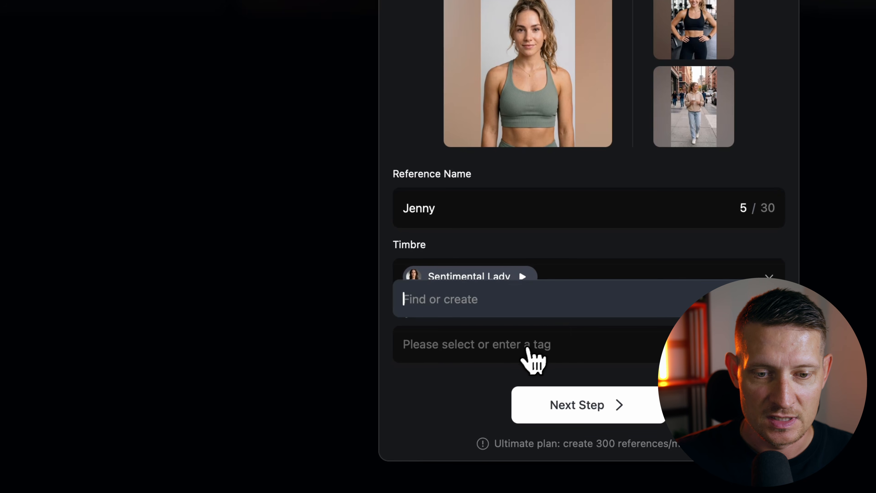
pyautogui.click(519, 352)
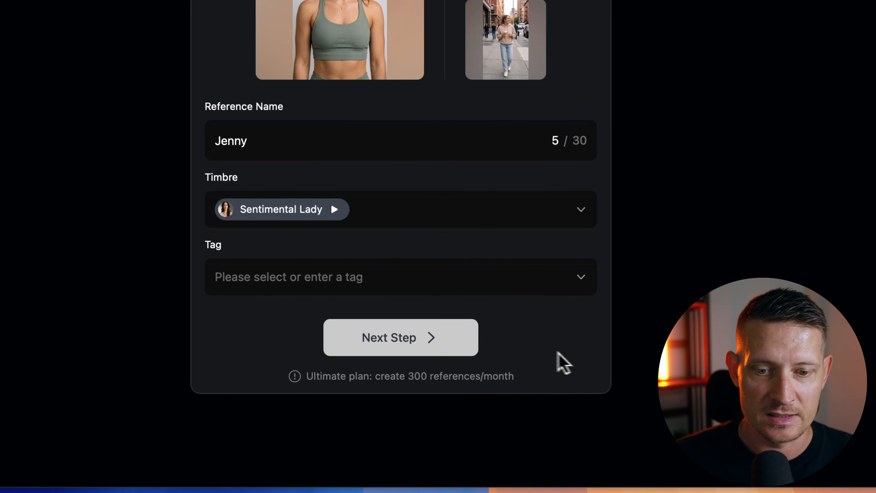
pyautogui.click(615, 400)
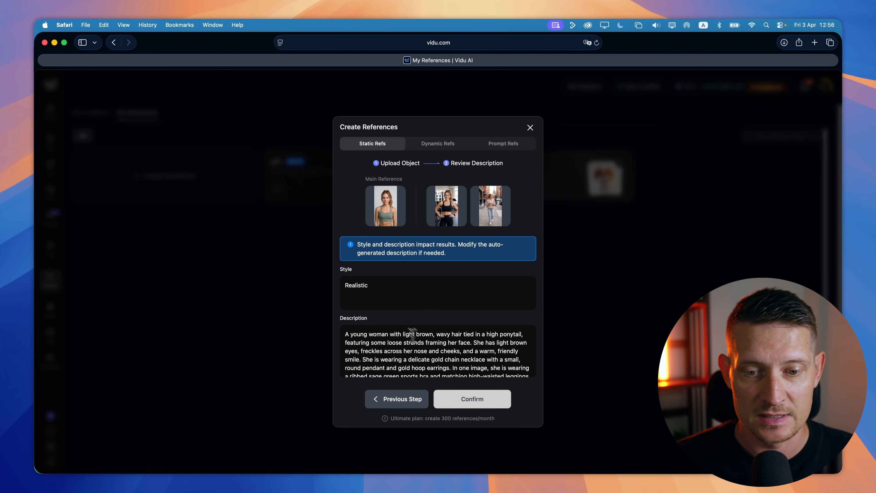
pyautogui.click(472, 399)
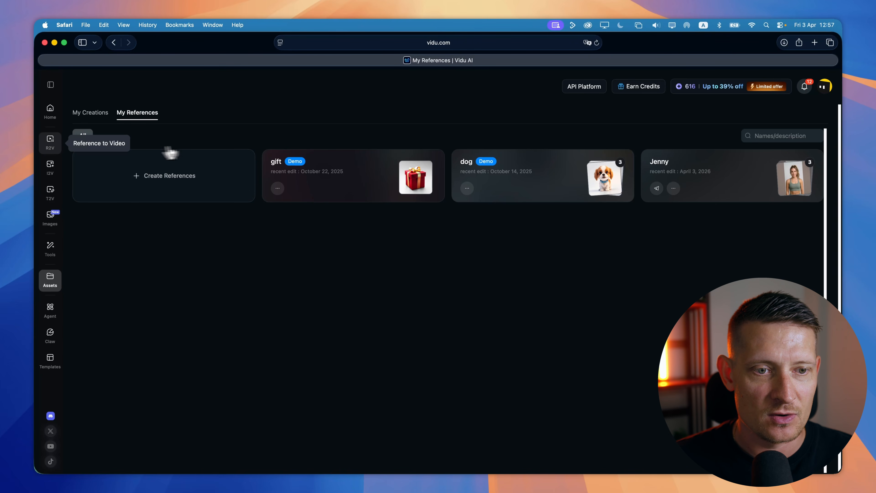
# - Set up a Reference to Video generation with the saved influencer reference and paste a prompt of her introducing herself as your favorite influencer
pyautogui.click(49, 142)
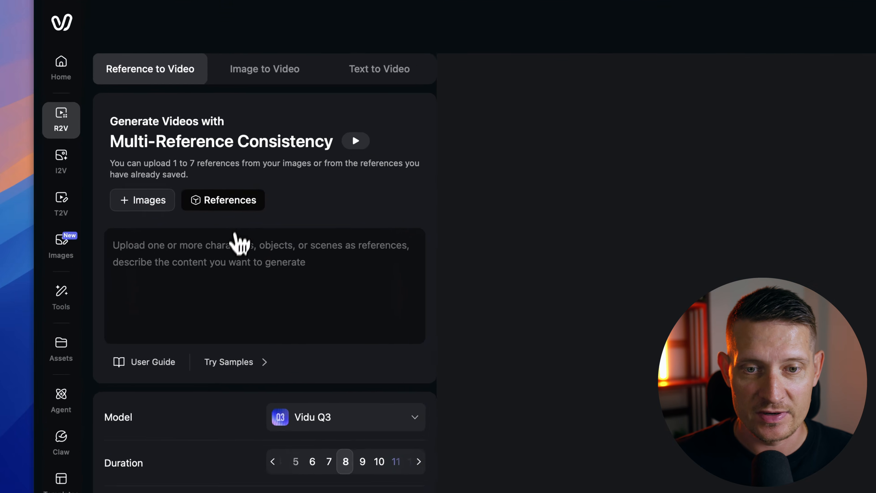
pyautogui.click(147, 190)
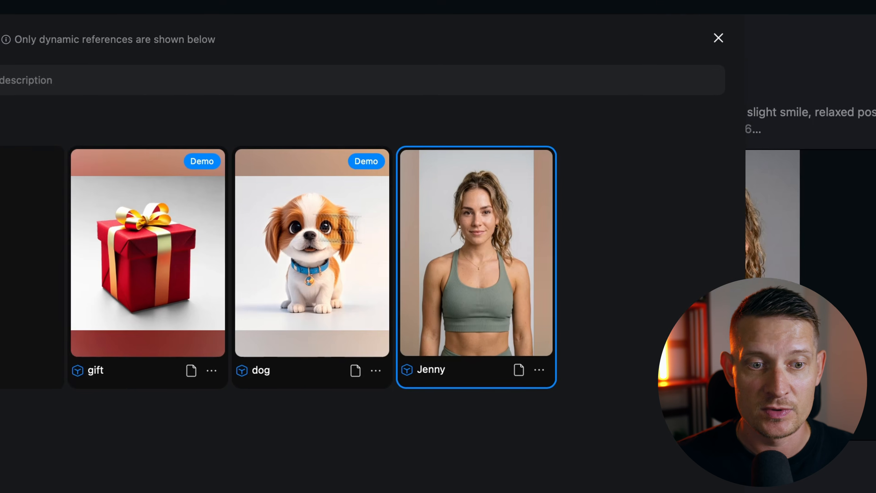
pyautogui.press('super+v')
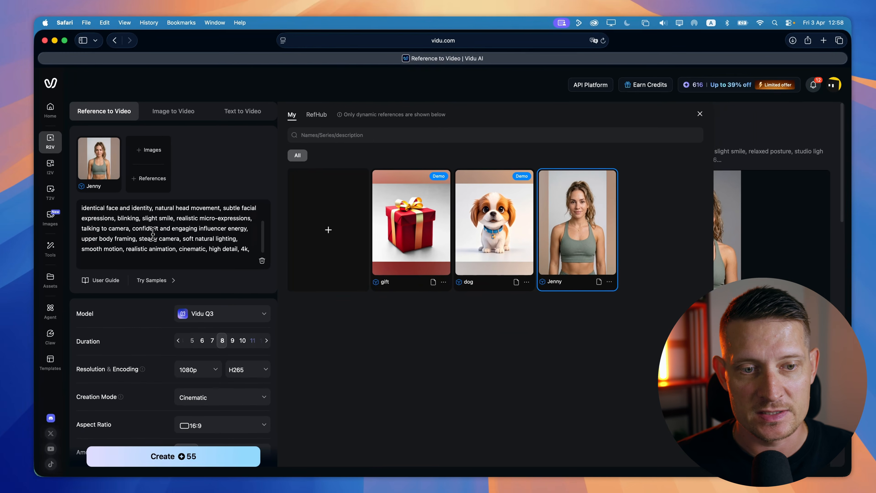
# - Review the video prompt, covering the spoken line, identity, facial movement, framing, lighting and quality wording
pyautogui.scroll(2, 153, 234)
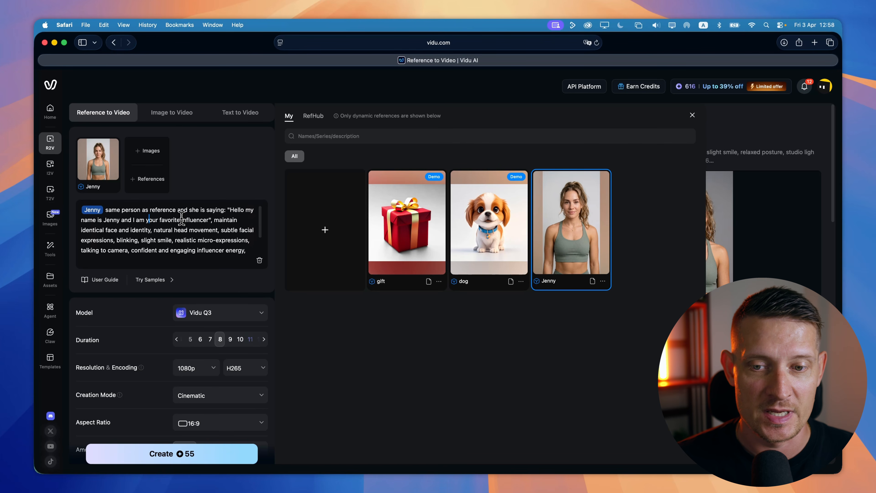
pyautogui.scroll(-1, 183, 217)
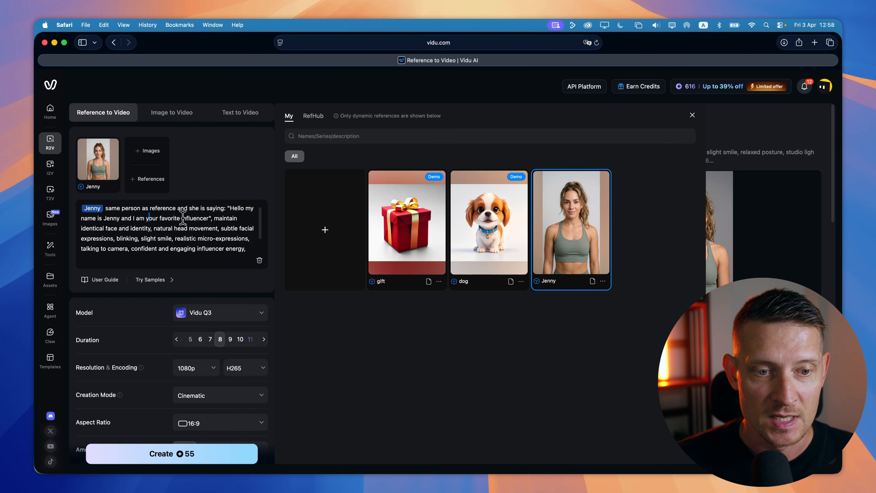
pyautogui.click(160, 228)
pyautogui.moveTo(152, 229); pyautogui.dragTo(217, 229)
pyautogui.click(184, 239)
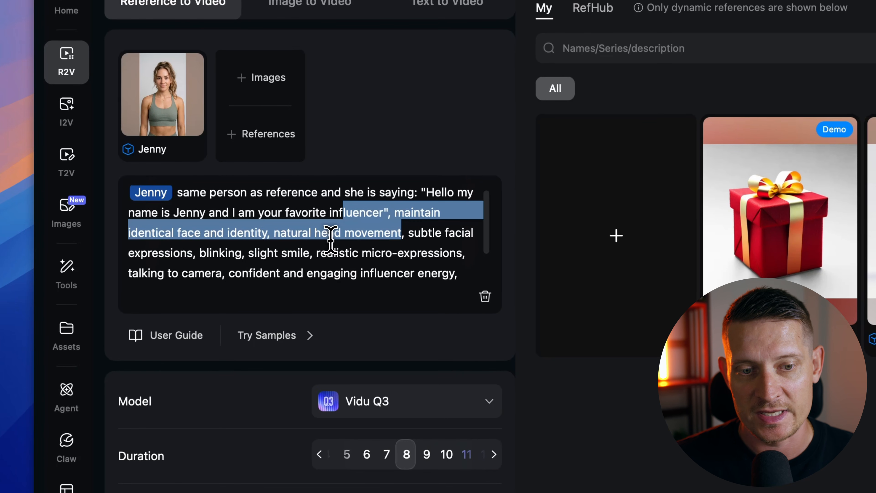
pyautogui.scroll(-3, 399, 218)
pyautogui.click(398, 229)
pyautogui.scroll(-2, 406, 241)
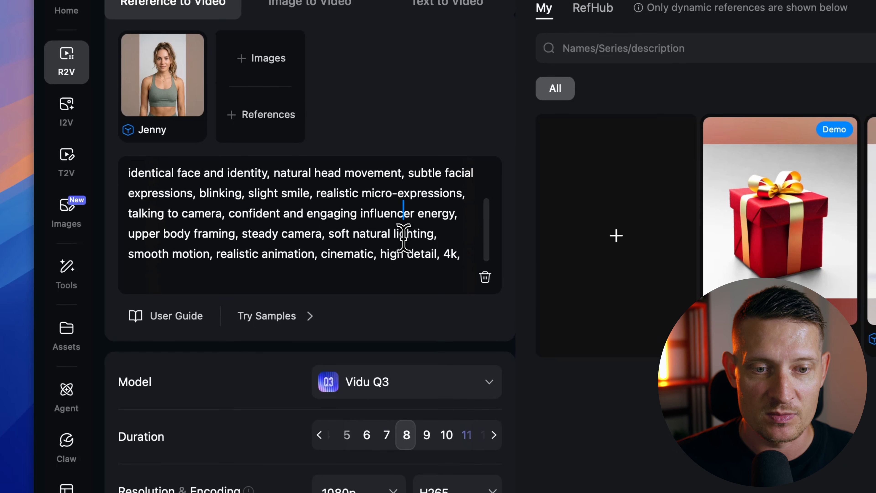
pyautogui.moveTo(362, 191); pyautogui.dragTo(401, 236)
pyautogui.click(401, 237)
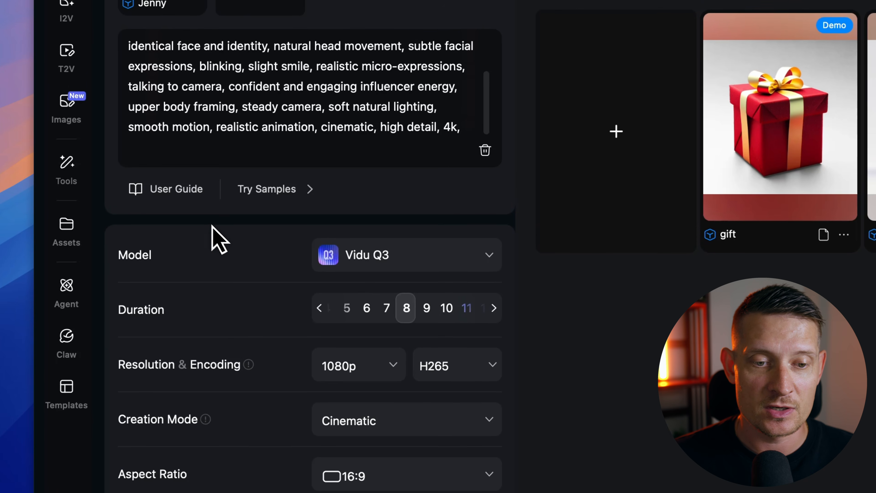
# - Switch the video model to Vidu Q2 Pro and set the duration to 5 seconds
pyautogui.click(407, 359)
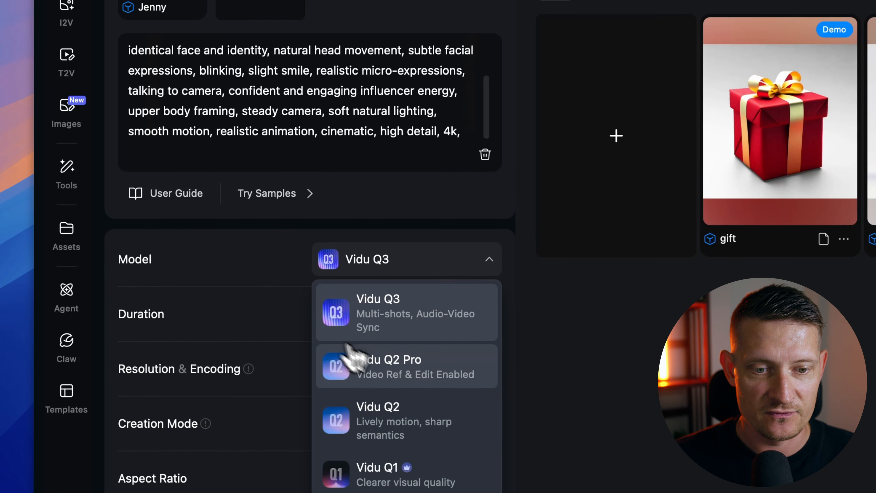
pyautogui.click(411, 366)
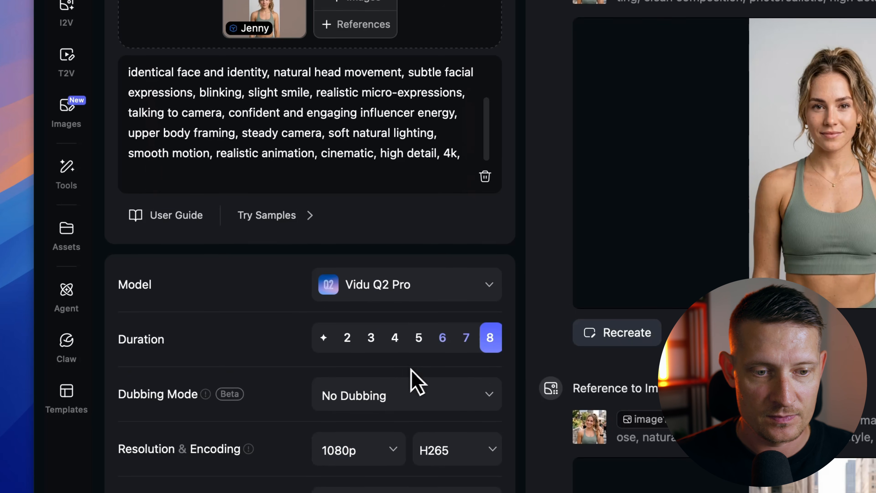
pyautogui.scroll(-1, 410, 374)
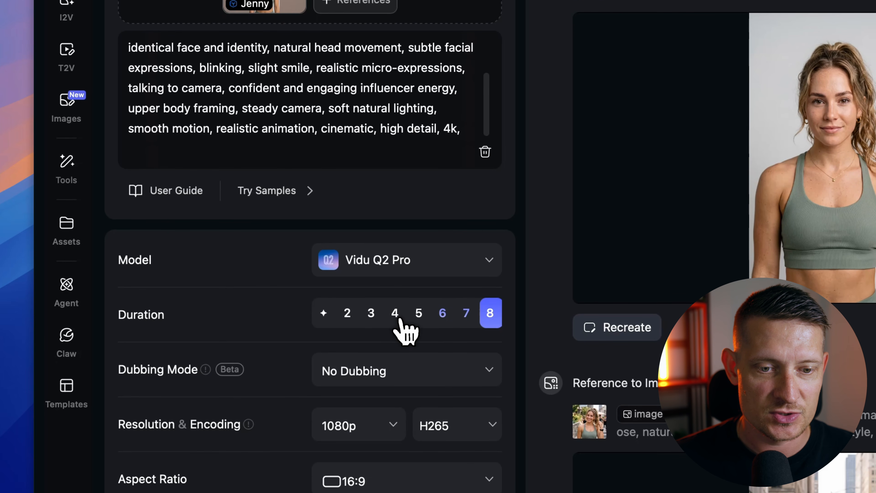
pyautogui.click(412, 318)
pyautogui.scroll(-1, 408, 319)
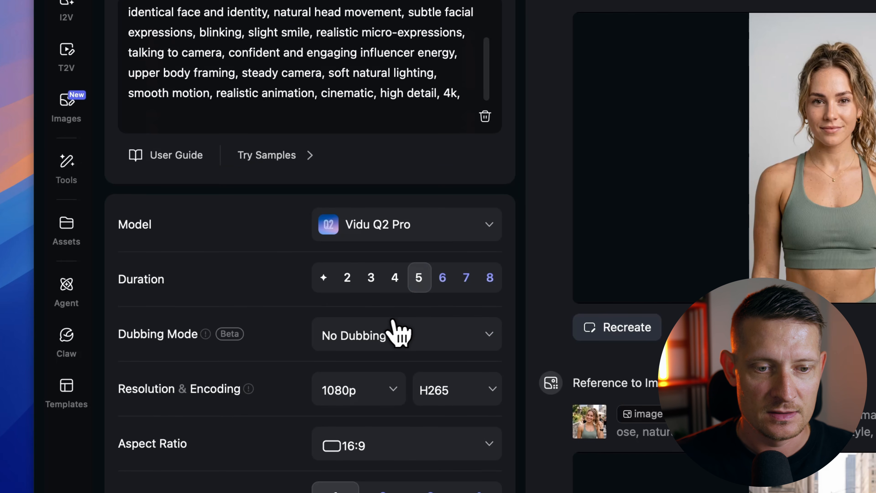
# - Set the dubbing mode to Sound Effects + Voice
pyautogui.scroll(-1, 386, 321)
pyautogui.click(345, 304)
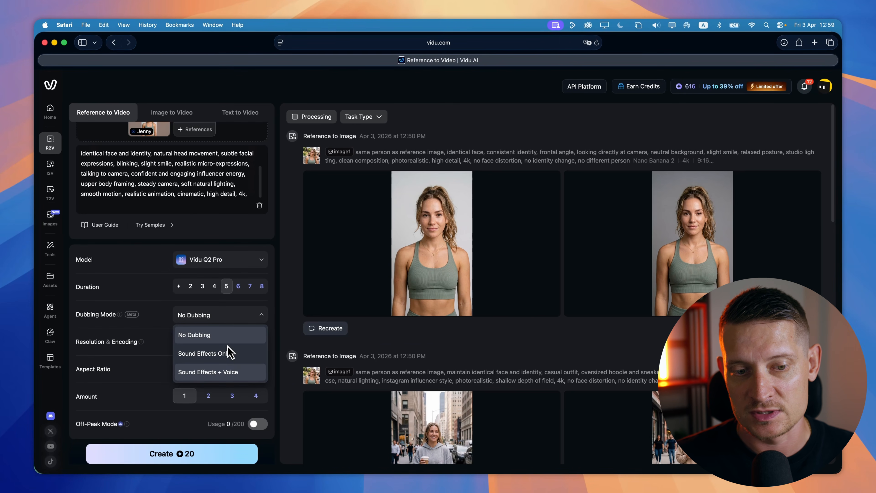
pyautogui.click(227, 375)
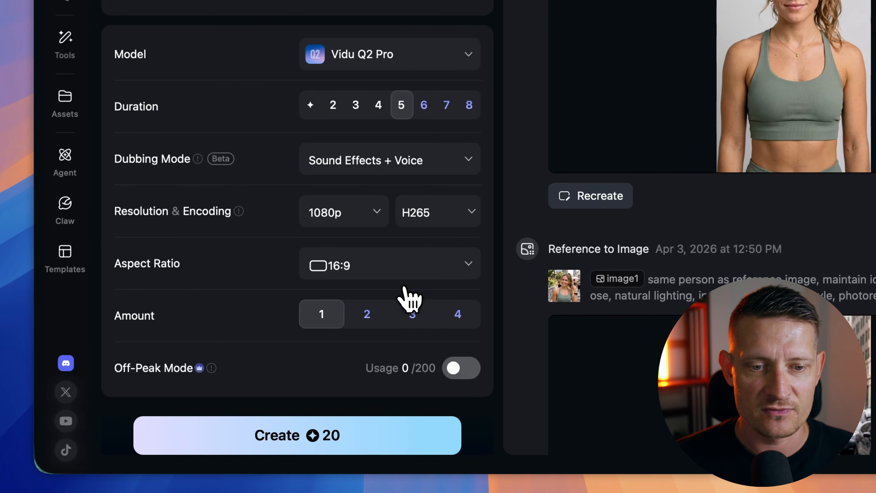
# - Set the video's resolution to 1080p and its encoding to H265
pyautogui.click(358, 203)
pyautogui.click(370, 208)
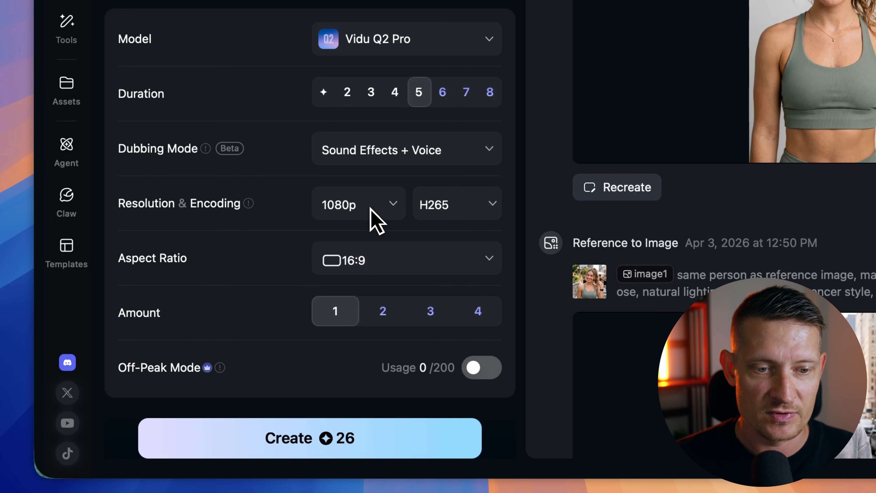
pyautogui.click(455, 204)
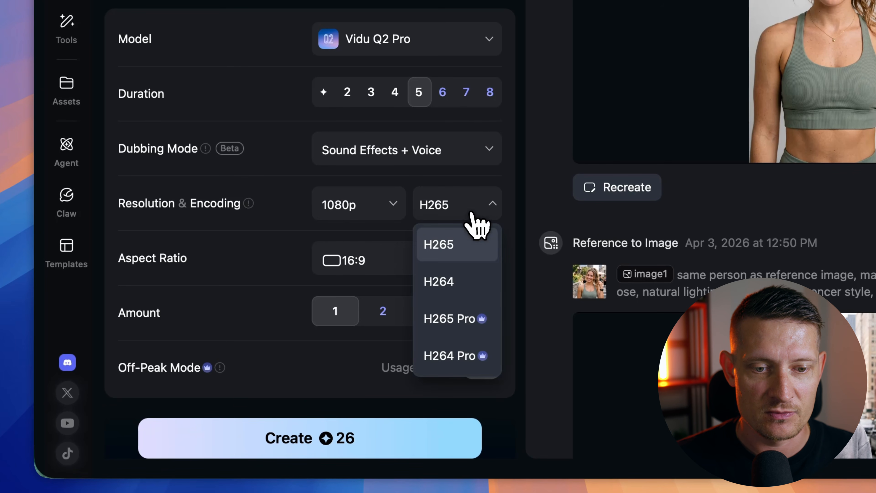
pyautogui.click(462, 246)
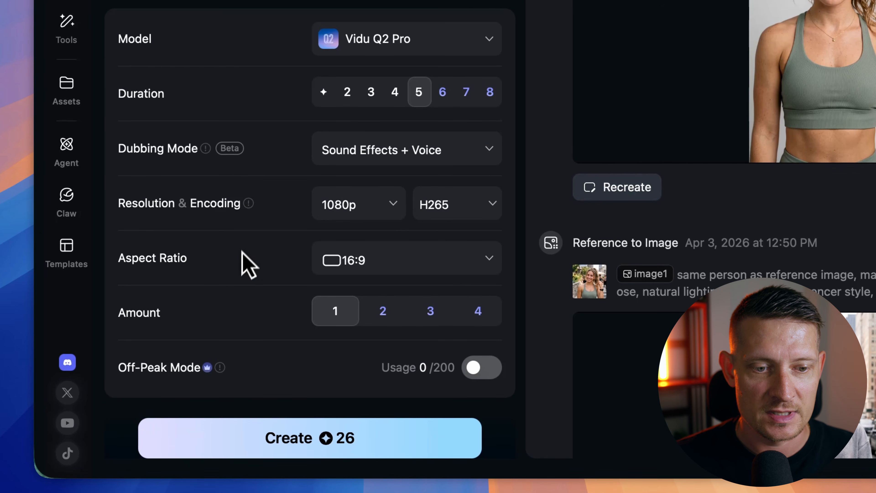
# - Set the aspect ratio to 9:16 and start generating the influencer's introduction video
pyautogui.click(345, 265)
pyautogui.click(380, 110)
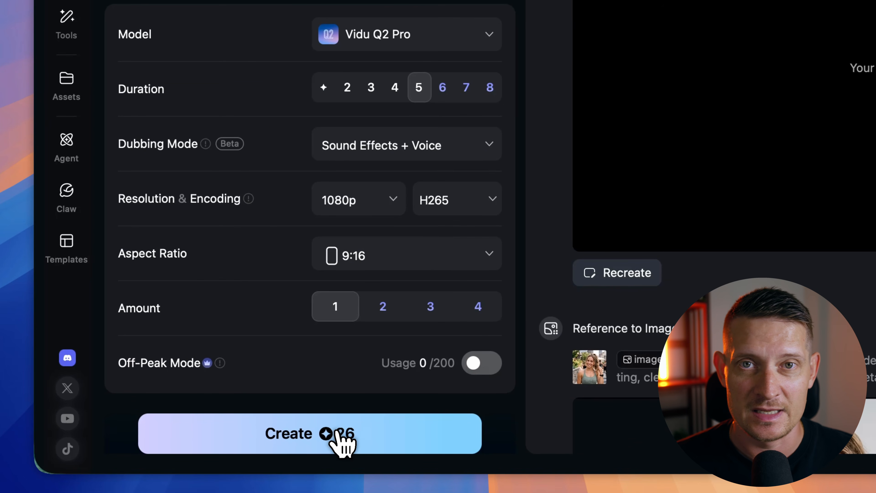
pyautogui.click(337, 432)
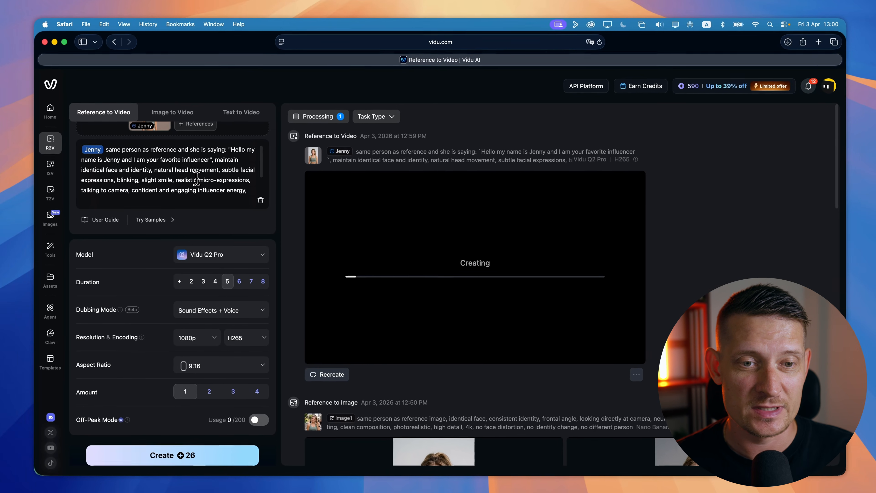
# - Replace the prompt after the influencer tag with one using an image, where she introduces herself and likes walking the streets with her coffee
pyautogui.scroll(3, 196, 178)
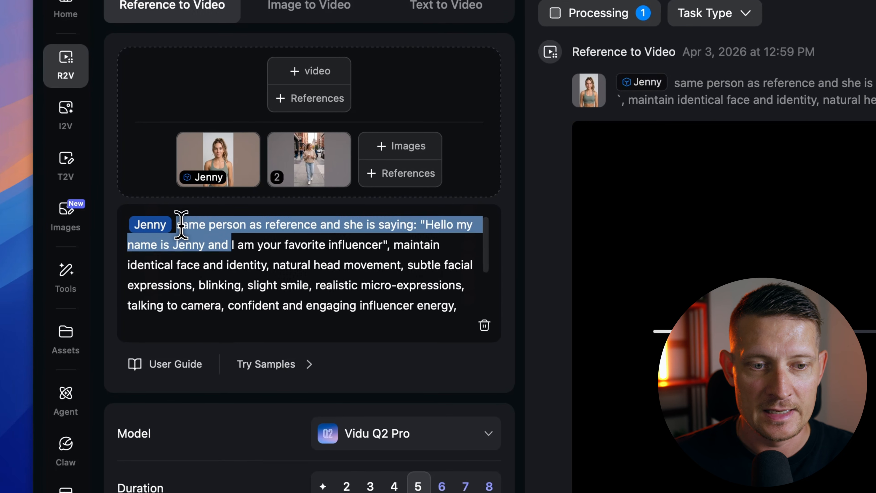
pyautogui.press('shift+super+Down')
pyautogui.press('BackSpace')
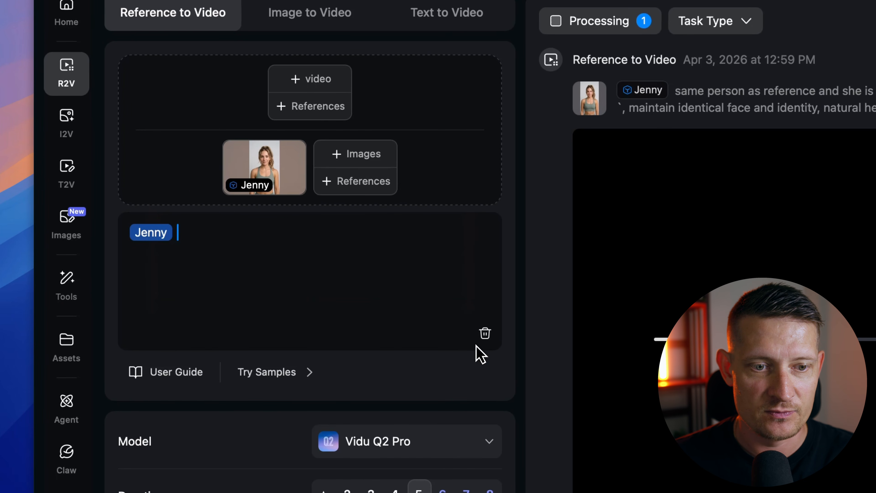
pyautogui.write('same person as reference but use image and she is saying: "Hello my name is Jenny and I like to walk around the streets with my coffee", maintain identical face and identity, natural head movement, subtle facial expressions, blinking, slight smile, realistic micro-expressions, talking to camera, confident and engaging influencer energy, upper body framing, steady camera, soft natural lighting, smooth motion, realistic animation, cinematic, high detail, 4k')
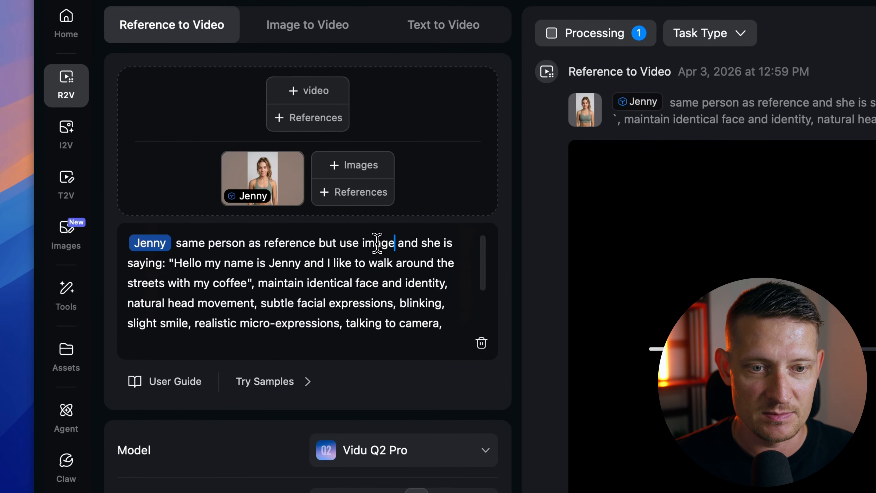
# - Add the picture of the influencer walking in the street from Downloads as a second reference image
pyautogui.click(214, 223)
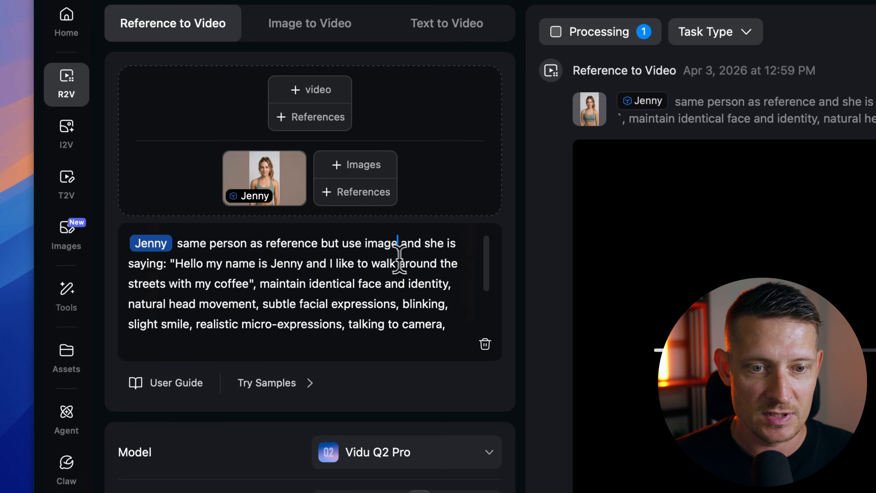
pyautogui.click(355, 165)
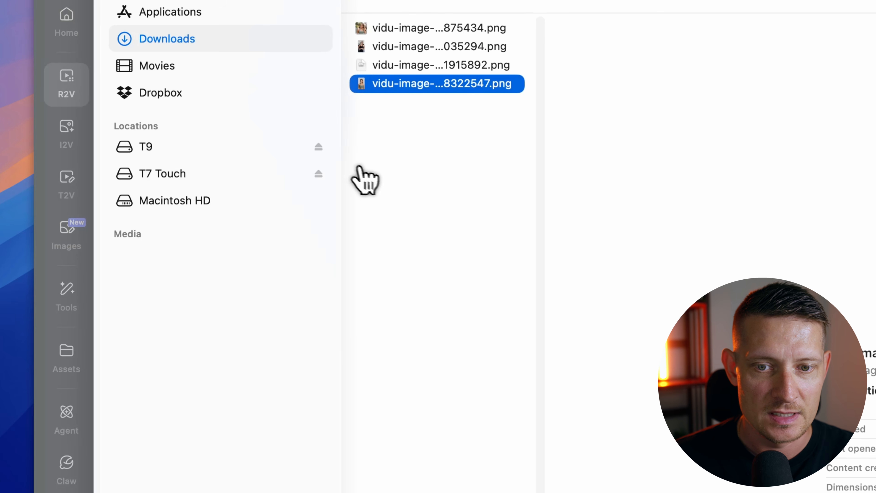
pyautogui.press('Up')
pyautogui.press('Up')
pyautogui.press('Down')
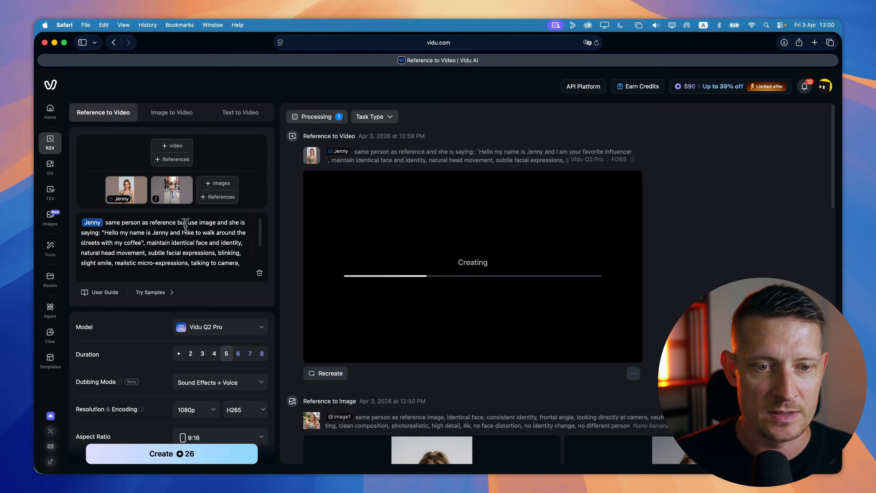
# - Replace the word "image" in the prompt with an @ mention of image1
pyautogui.doubleClick(209, 222)
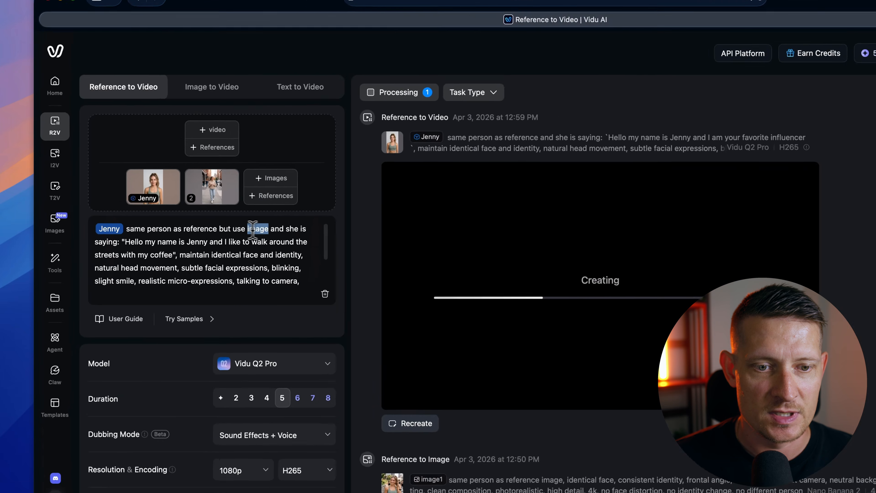
pyautogui.press('BackSpace')
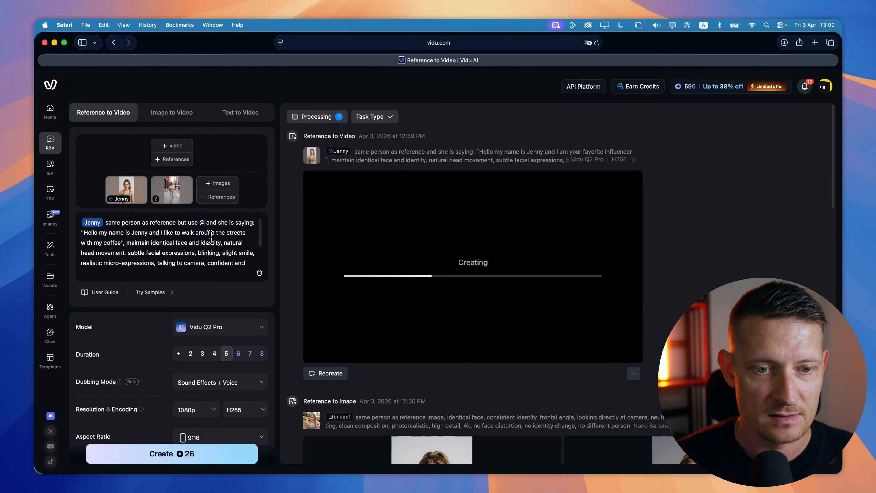
pyautogui.write('@')
pyautogui.click(212, 245)
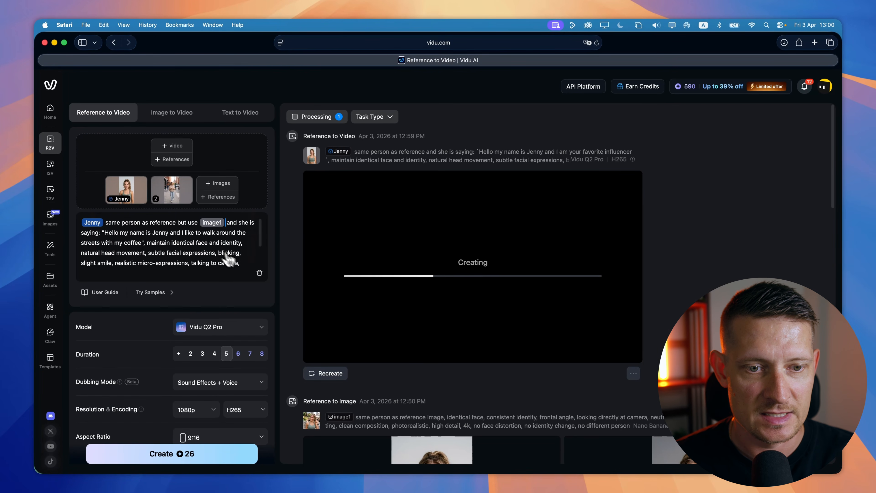
# - Check the prompt and its attached street image, and start generating the coffee-walk video
pyautogui.scroll(-3, 238, 224)
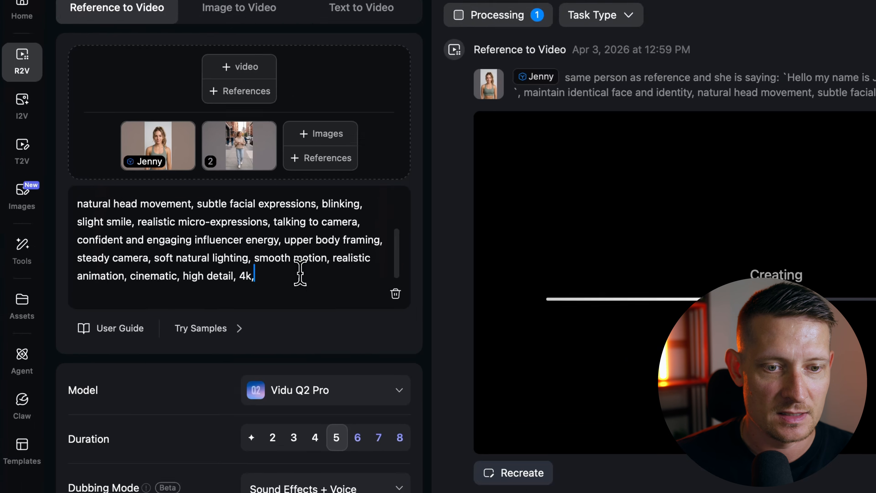
pyautogui.scroll(4, 340, 276)
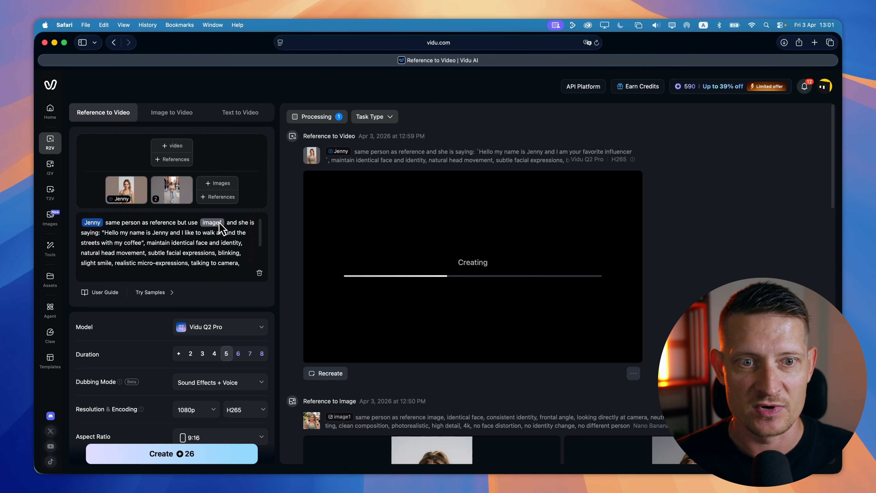
pyautogui.moveTo(219, 223)
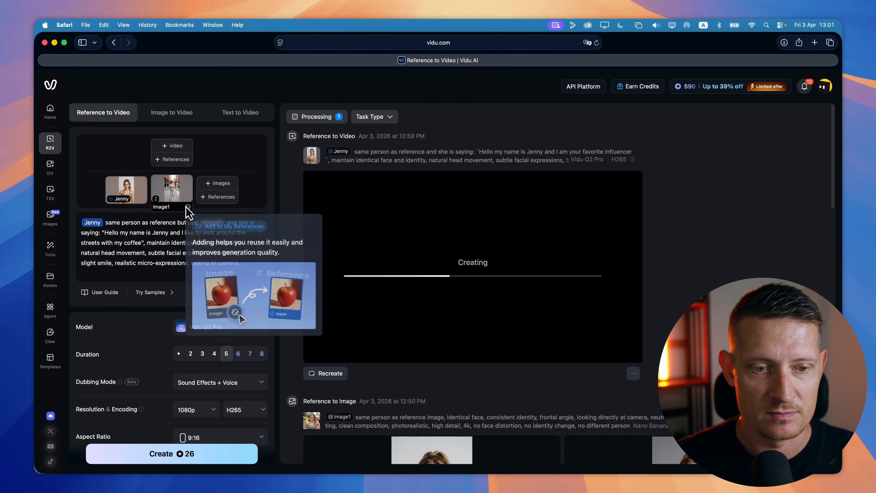
pyautogui.scroll(-2, 186, 223)
pyautogui.scroll(-3, 209, 309)
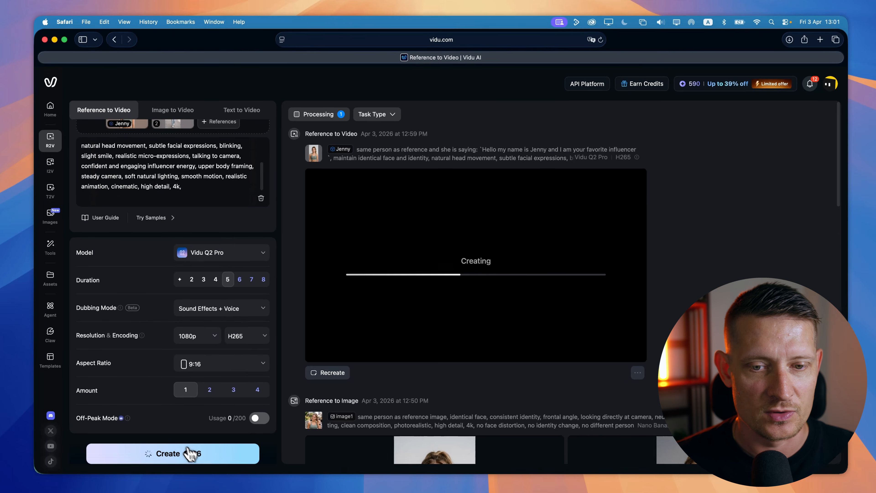
pyautogui.click(190, 453)
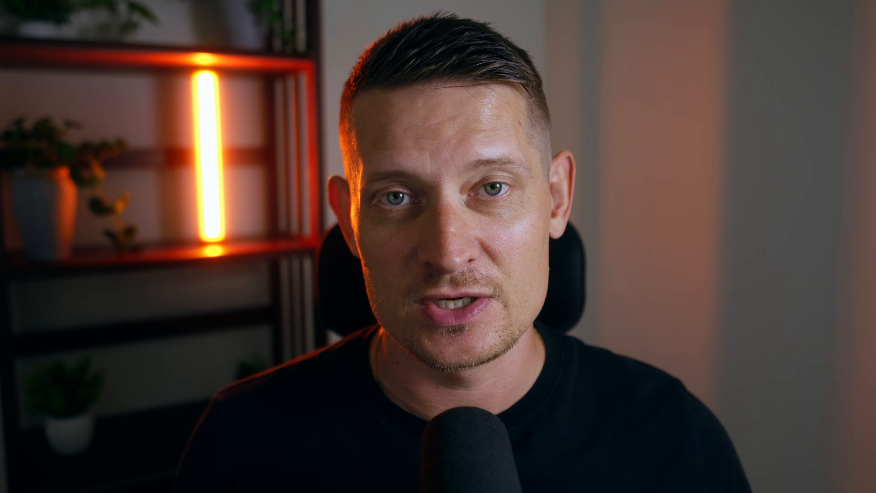